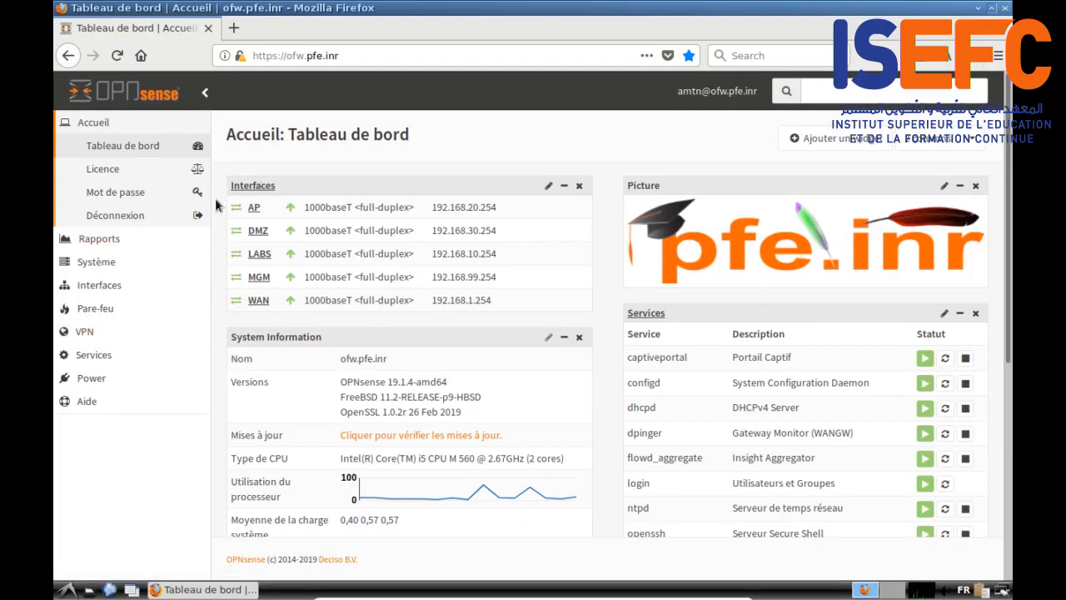
Open the firewall's alias list
scroll(215, 198, "down", 1)
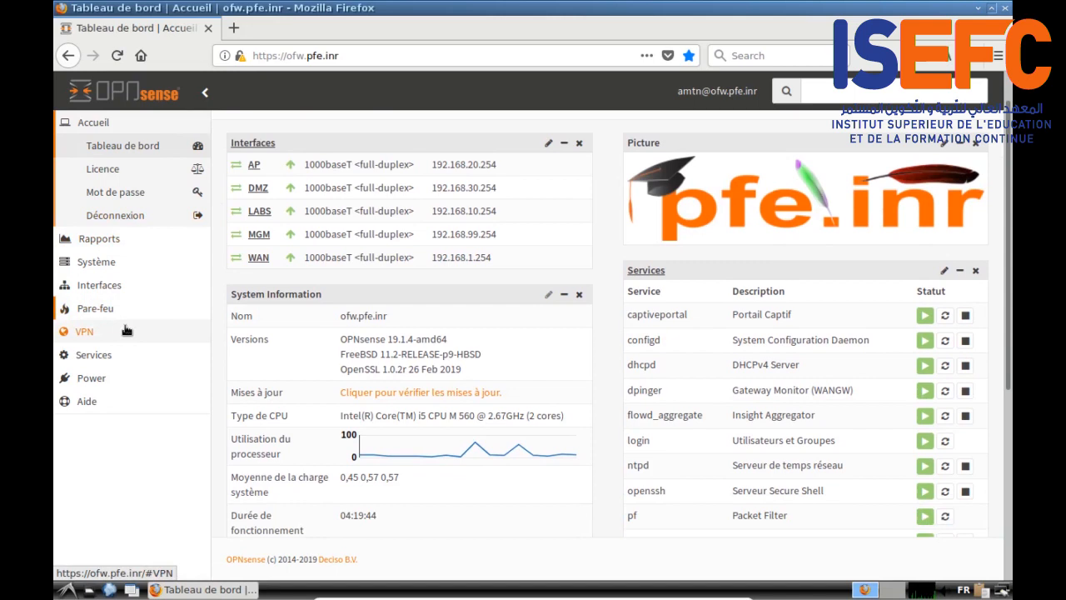
left_click(89, 307)
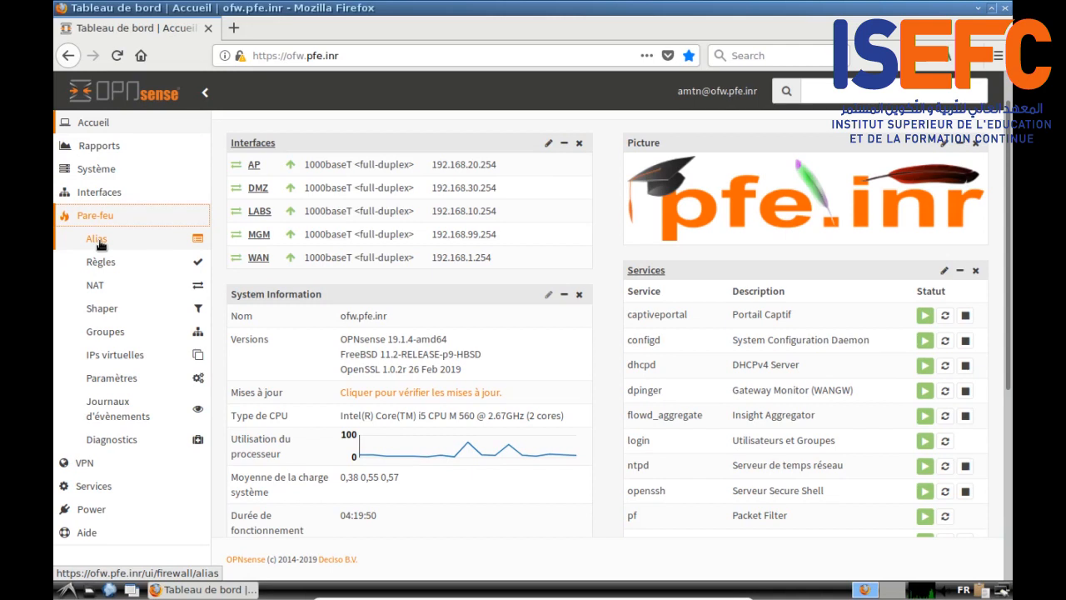
left_click(97, 242)
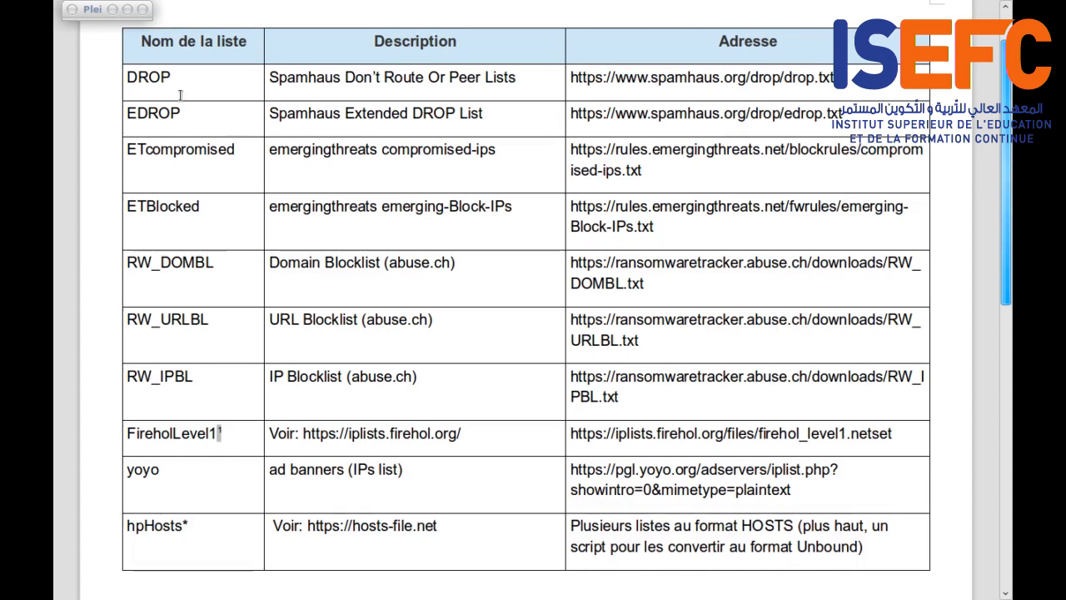
In the blocklist document, review the table of list names, descriptions and addresses, highlighting DROP, EDROP and the Spamhaus and Emerging Threats URLs
left_click_drag(128, 77, 167, 77)
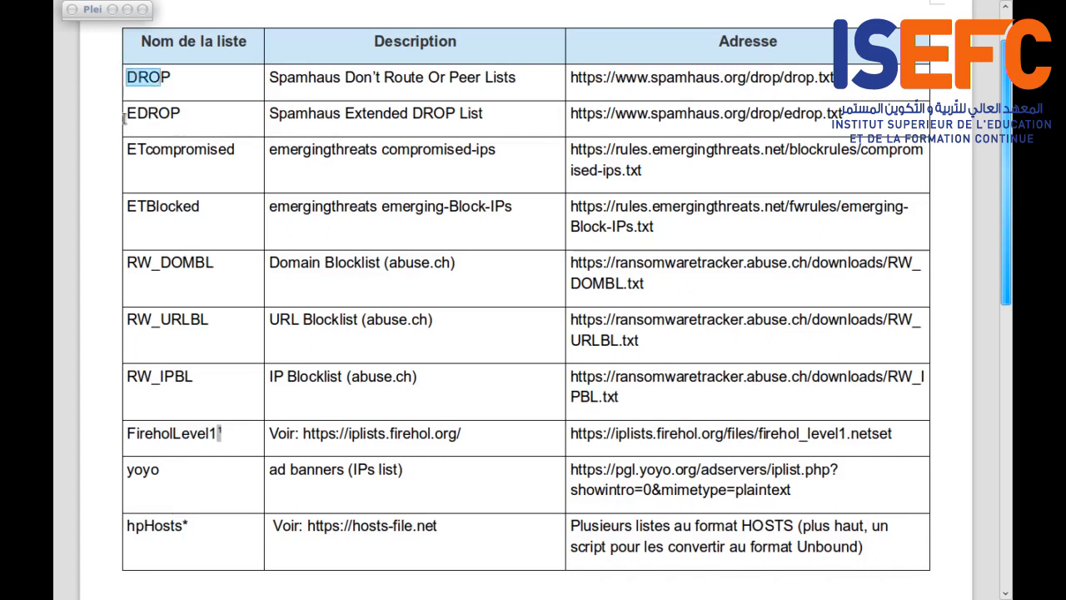
left_click_drag(127, 113, 199, 121)
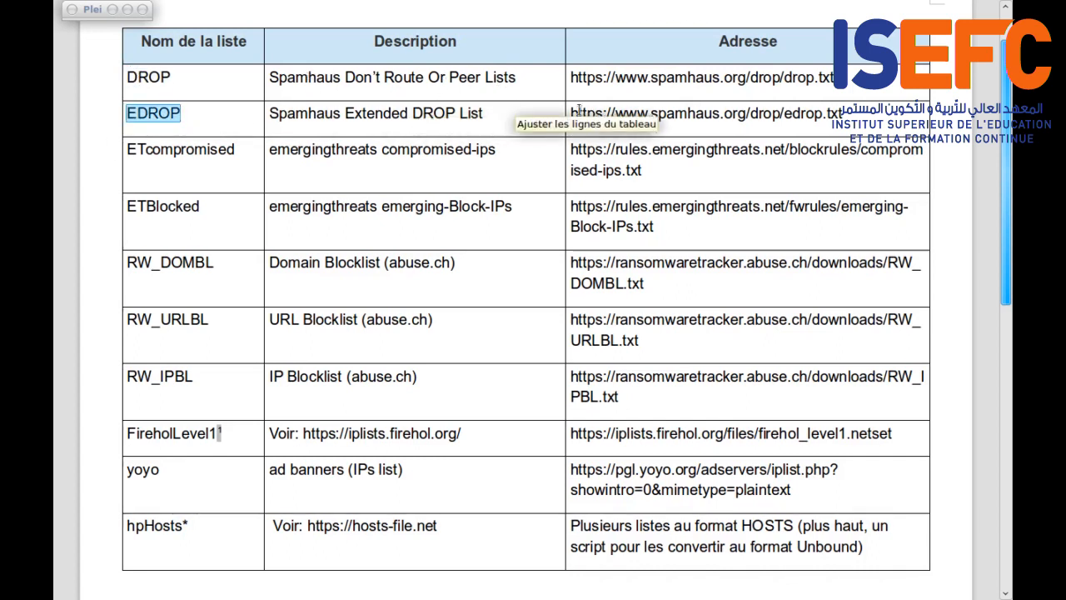
left_click_drag(571, 78, 837, 79)
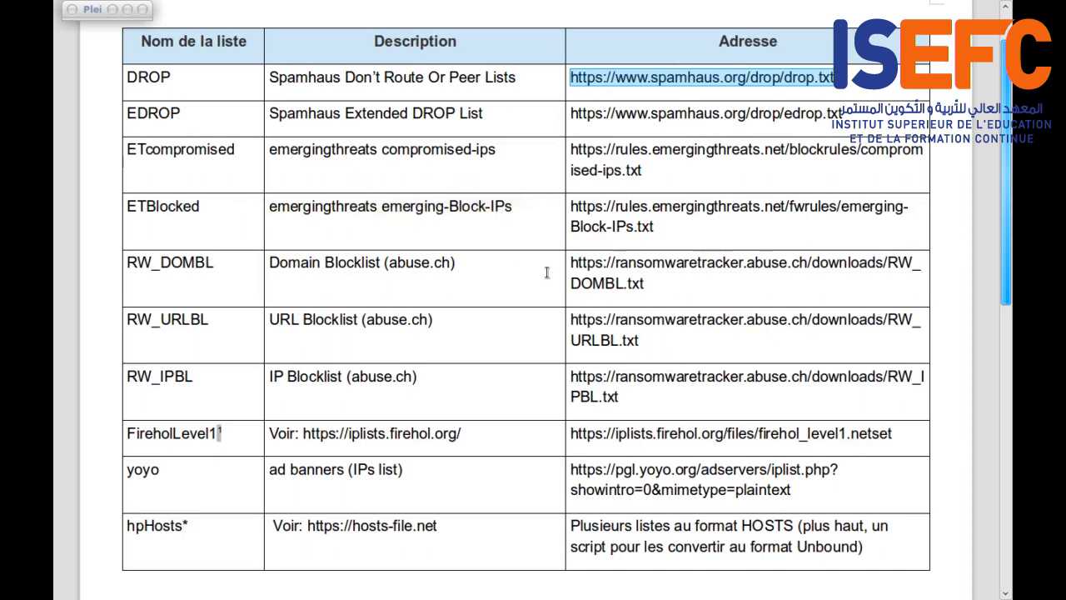
left_click_drag(571, 150, 654, 167)
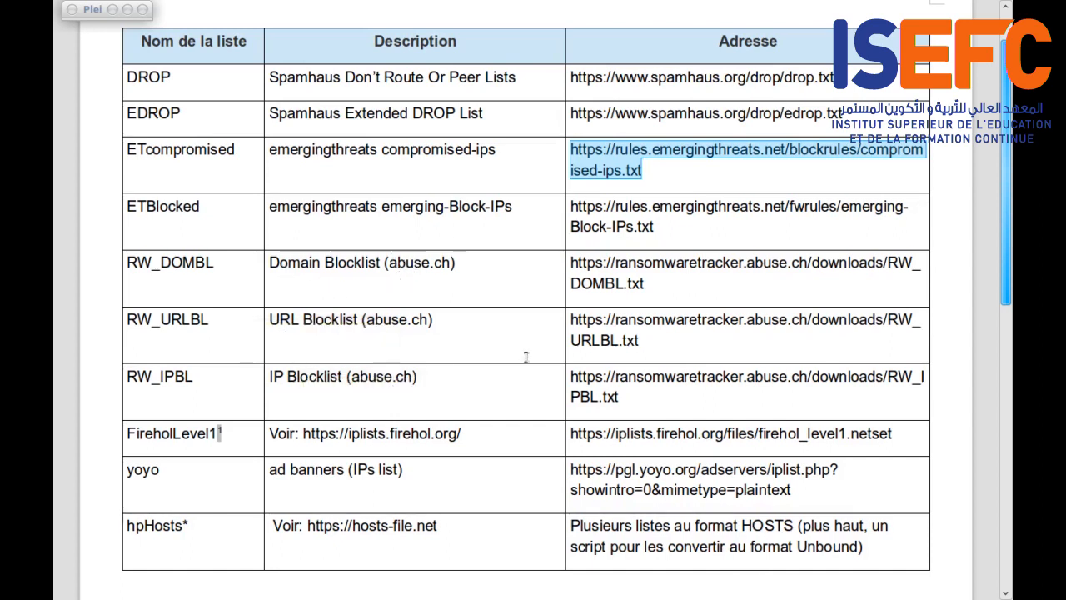
scroll(532, 360, "down", 3)
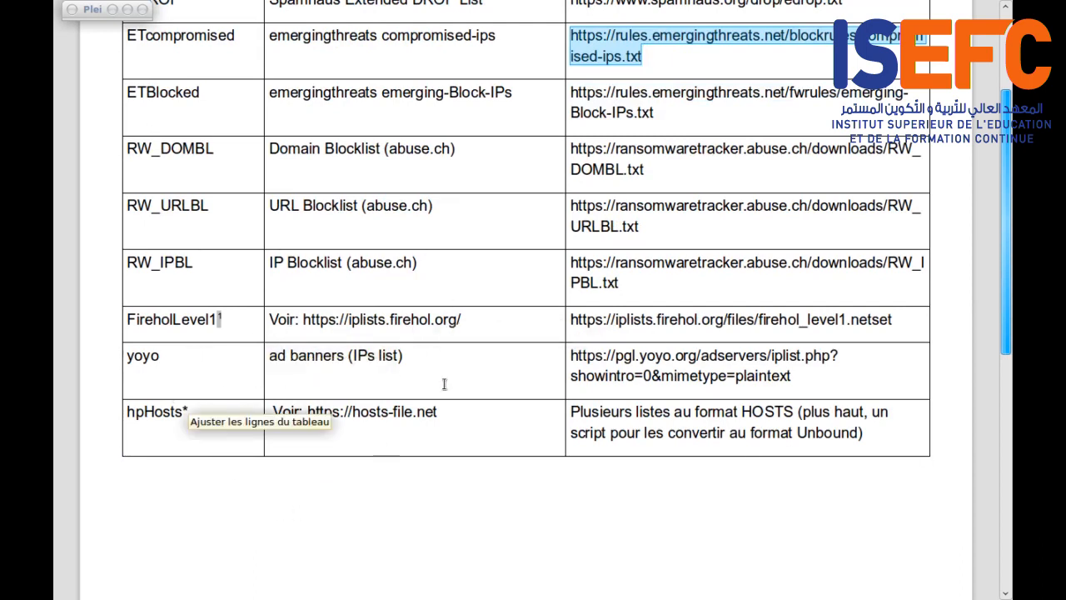
scroll(445, 383, "up", 1)
scroll(444, 383, "up", 1)
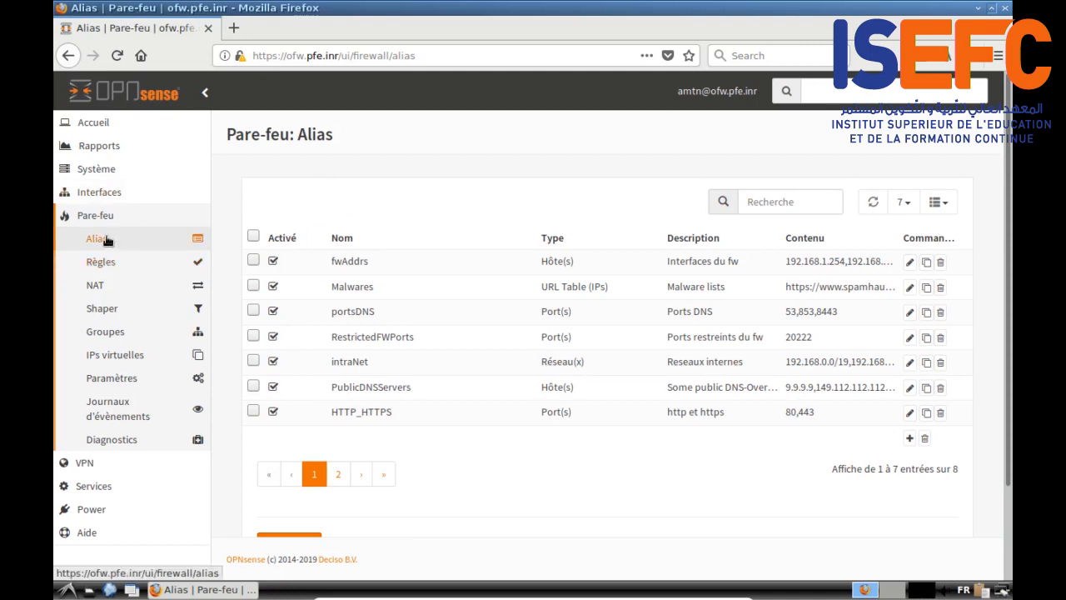
Open the Malwares alias in the firewall aliases, examine its type options, expiration and content URLs, and close it without saving
left_click(106, 241)
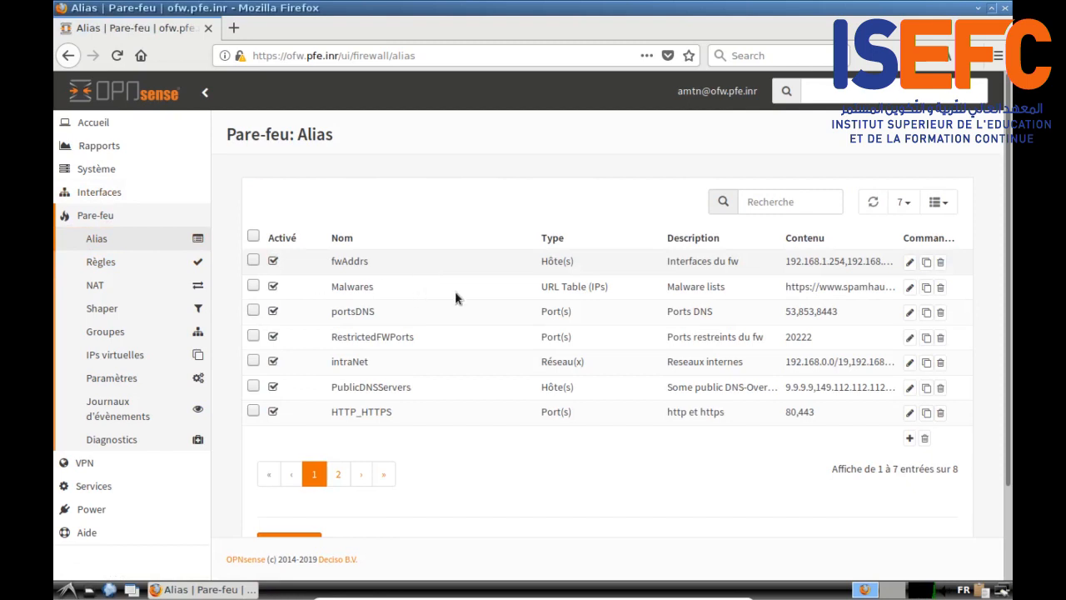
left_click(910, 289)
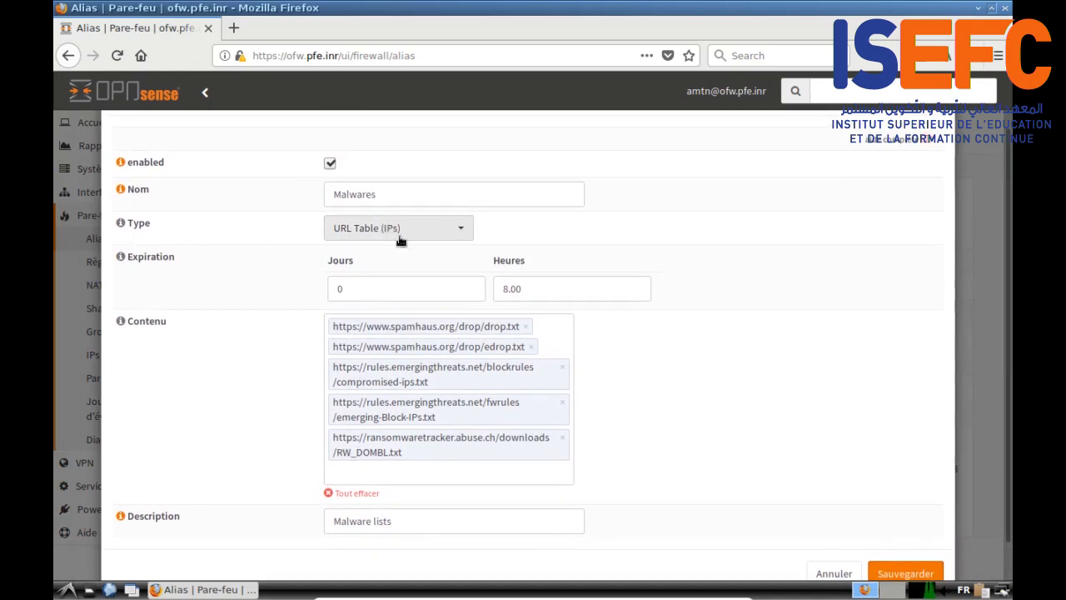
left_click(462, 234)
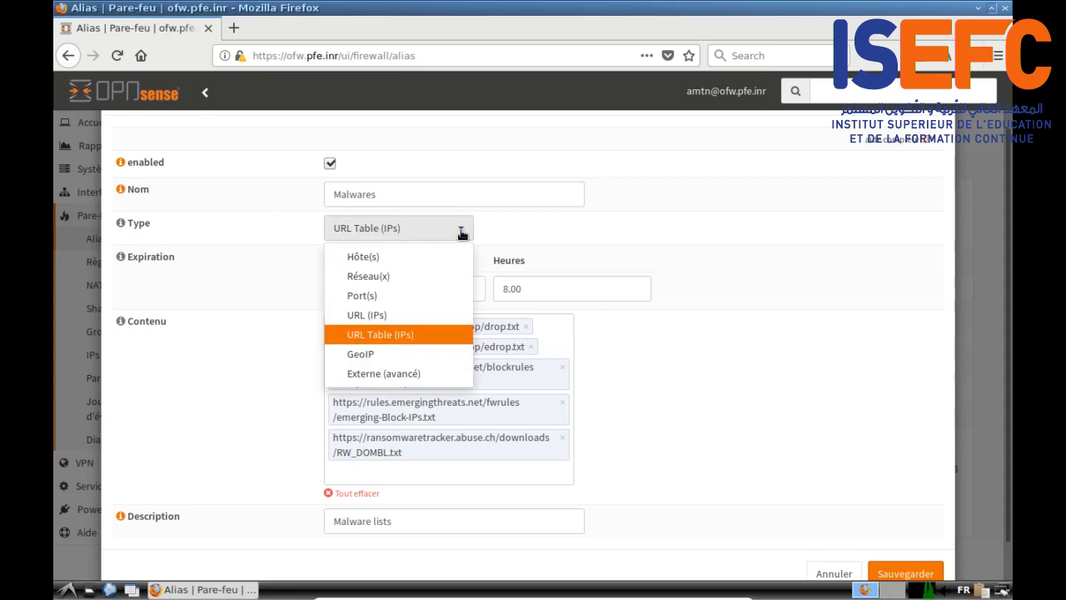
left_click(463, 234)
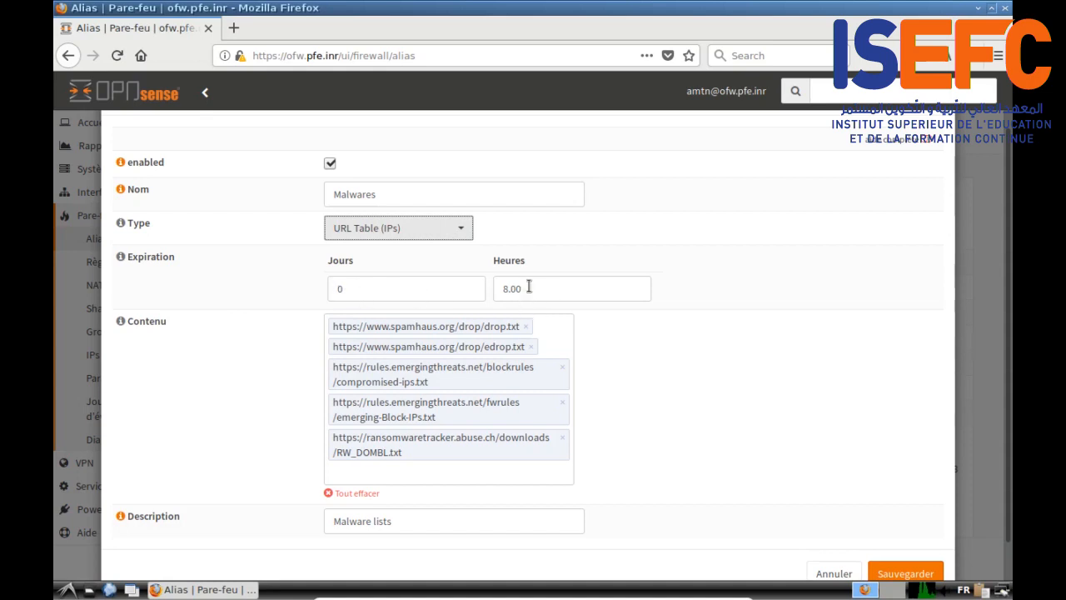
scroll(686, 333, "down", 1)
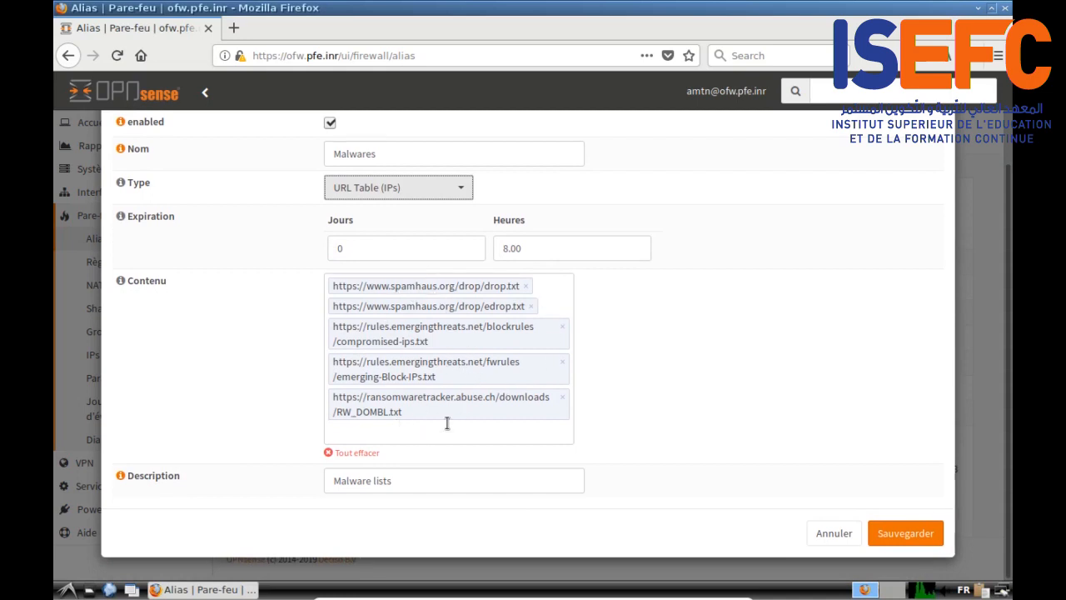
left_click(833, 533)
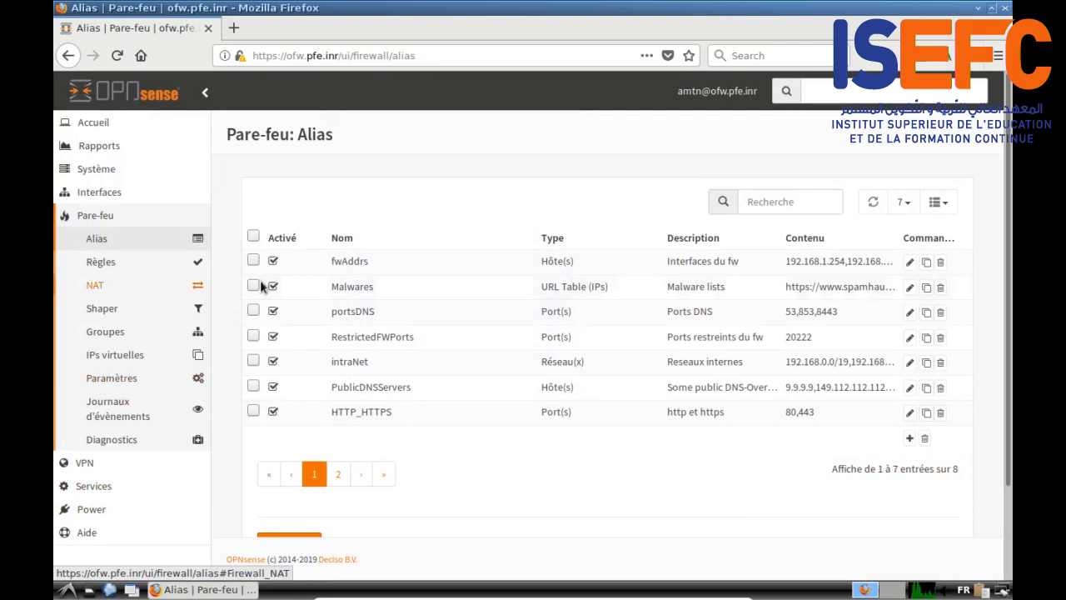
Open the GeoIP alias "pays" on the second page of the list and inspect its type and IP version options
left_click(336, 474)
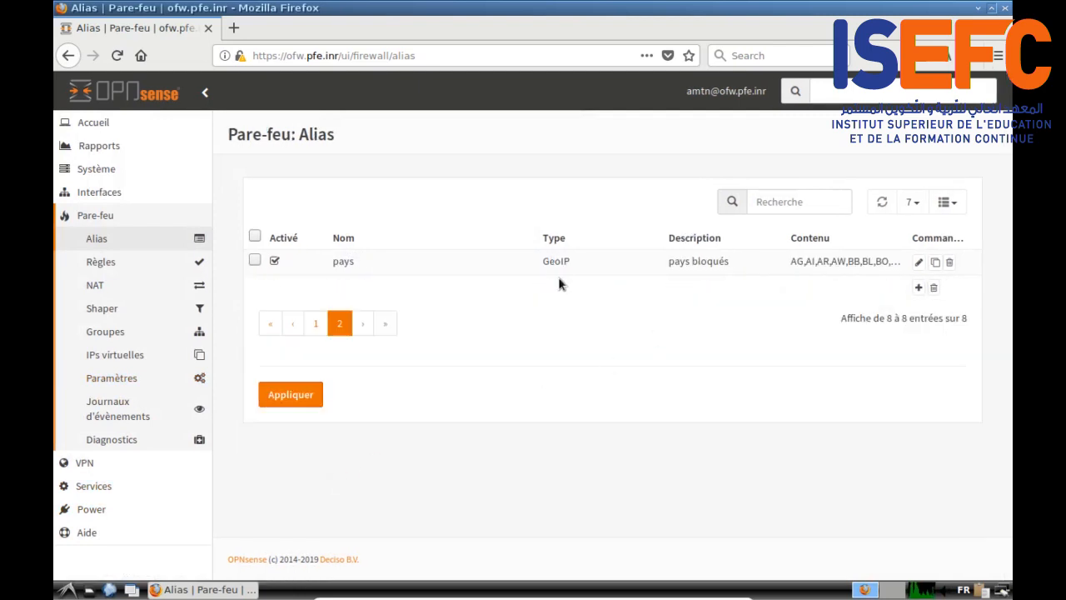
left_click_drag(542, 264, 571, 262)
left_click(918, 262)
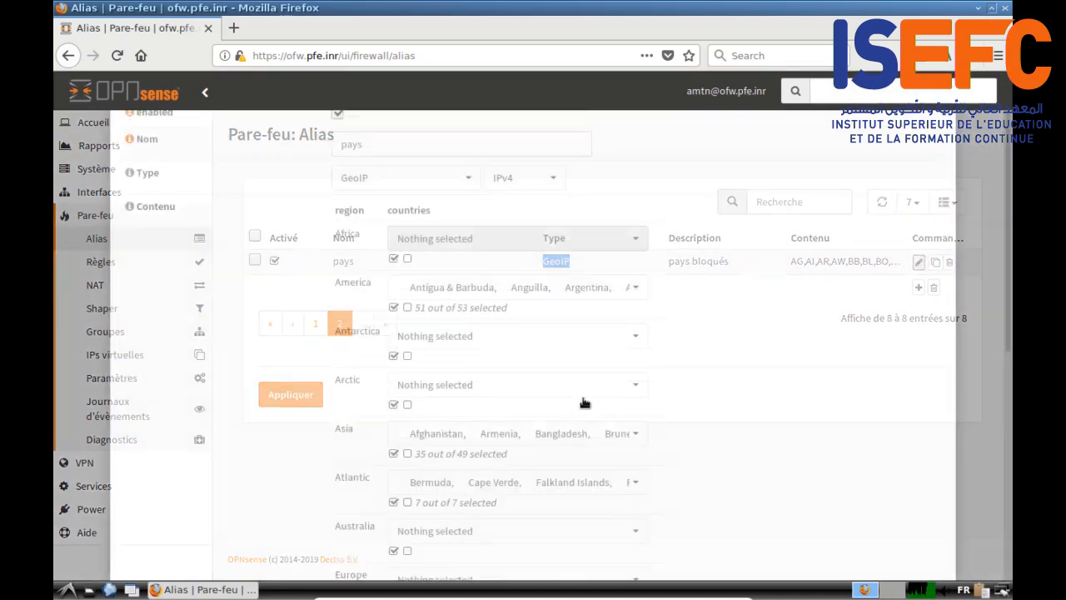
scroll(200, 300, "down", 1)
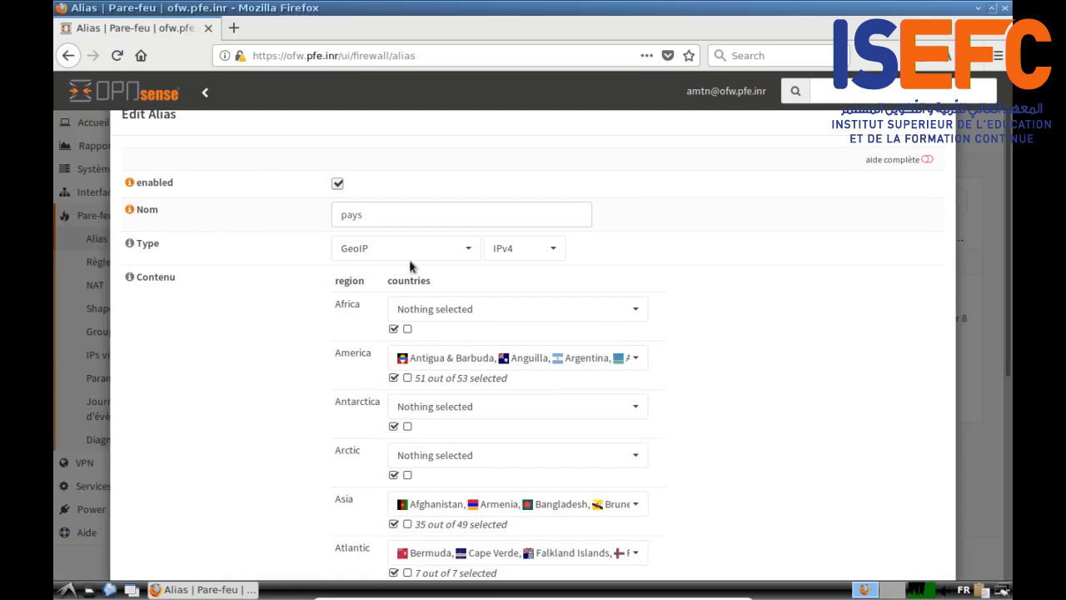
left_click(408, 248)
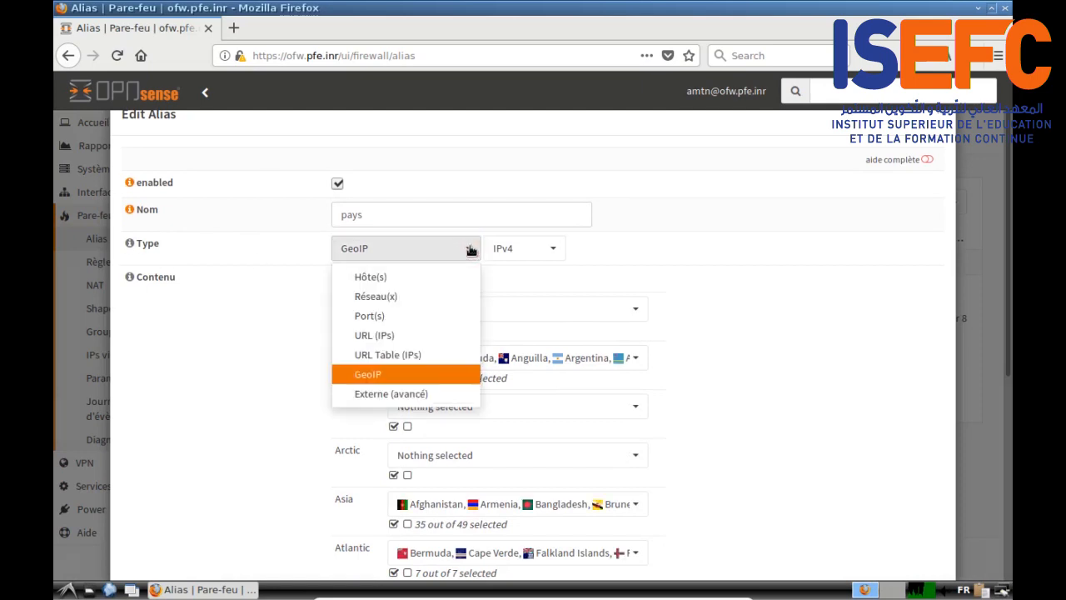
left_click(718, 267)
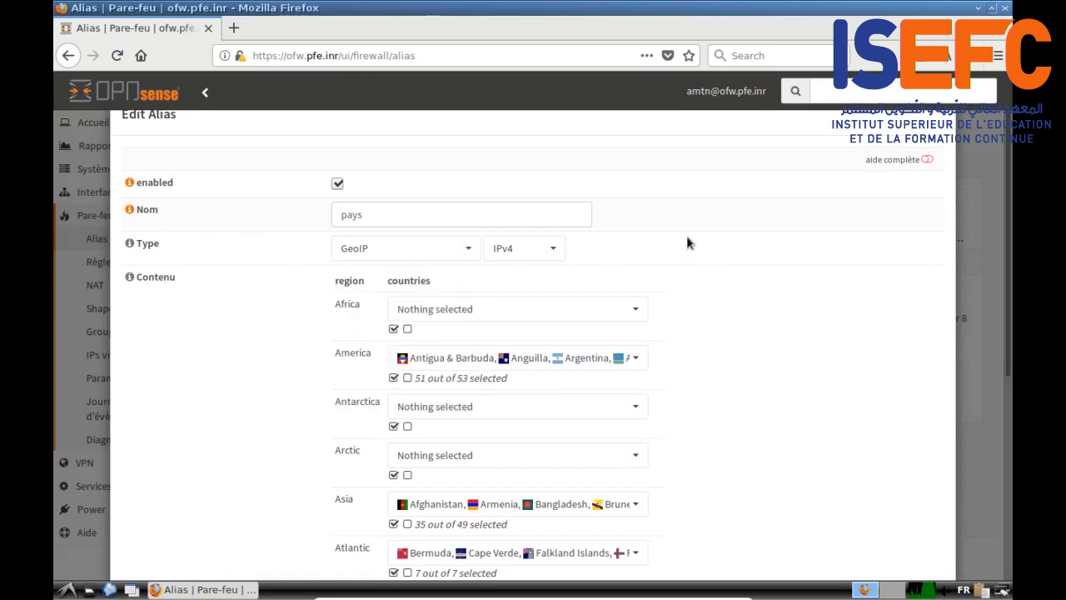
scroll(687, 242, "down", 2)
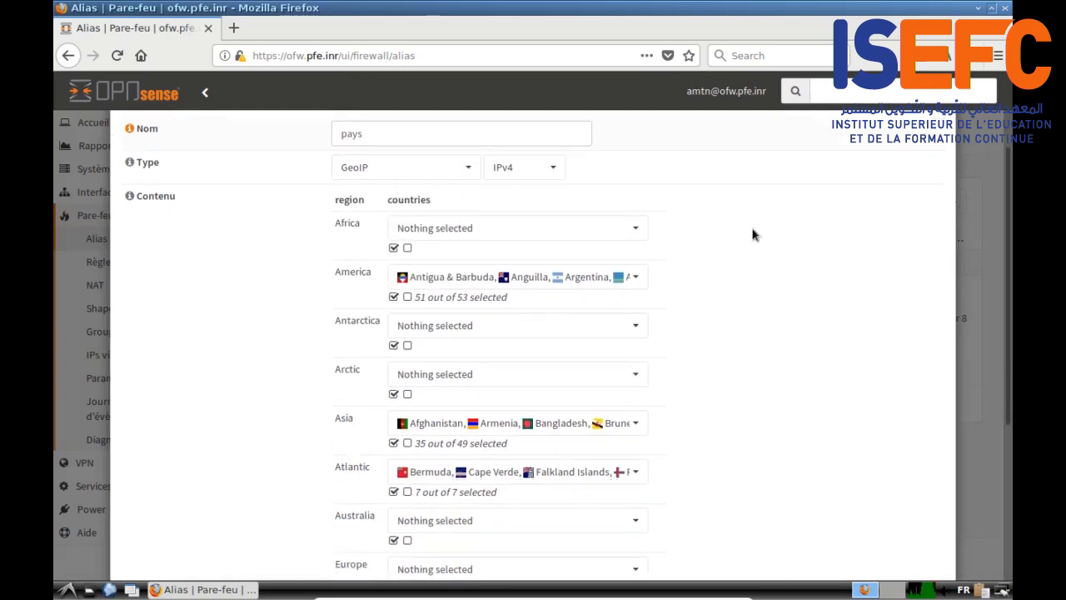
left_click(556, 167)
left_click(703, 167)
scroll(250, 335, "down", 2)
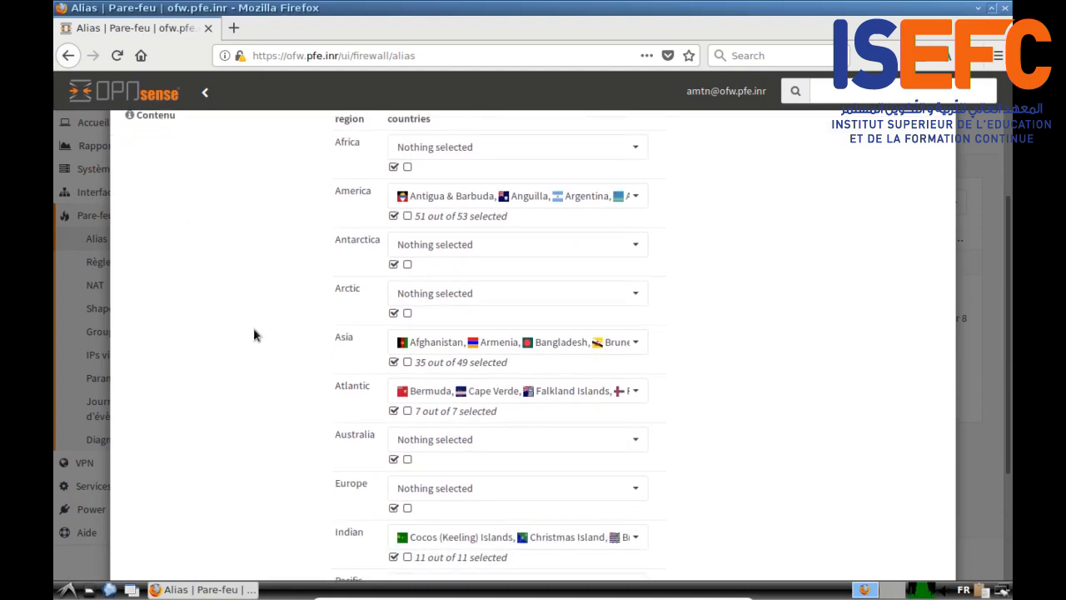
Examine the regions of the pays alias and inspect the countries available for Africa
scroll(316, 416, "up", 3)
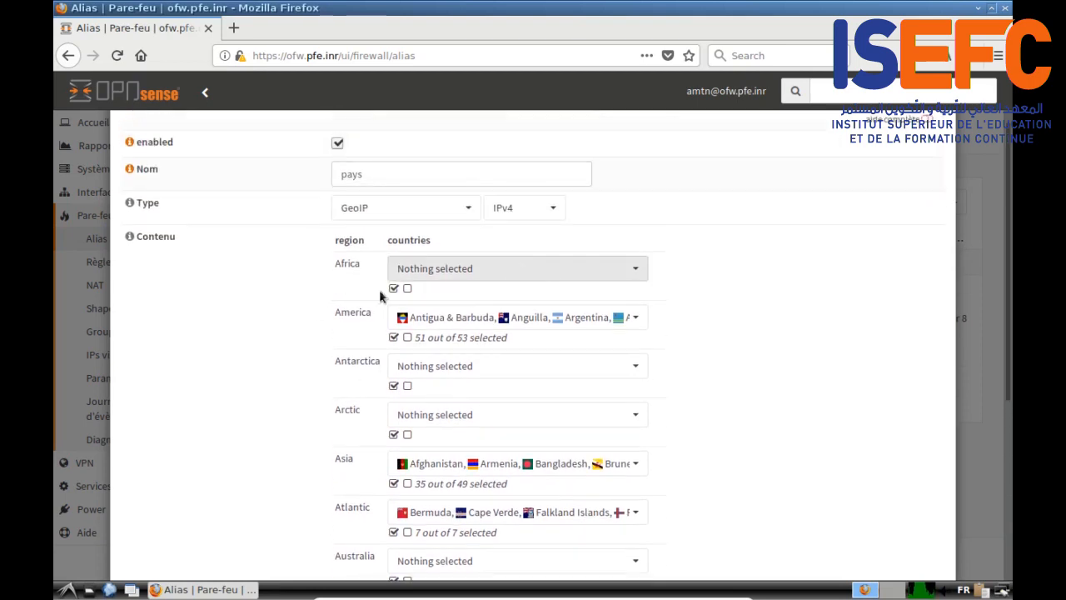
scroll(326, 402, "down", 1)
scroll(327, 403, "down", 2)
scroll(744, 340, "up", 2)
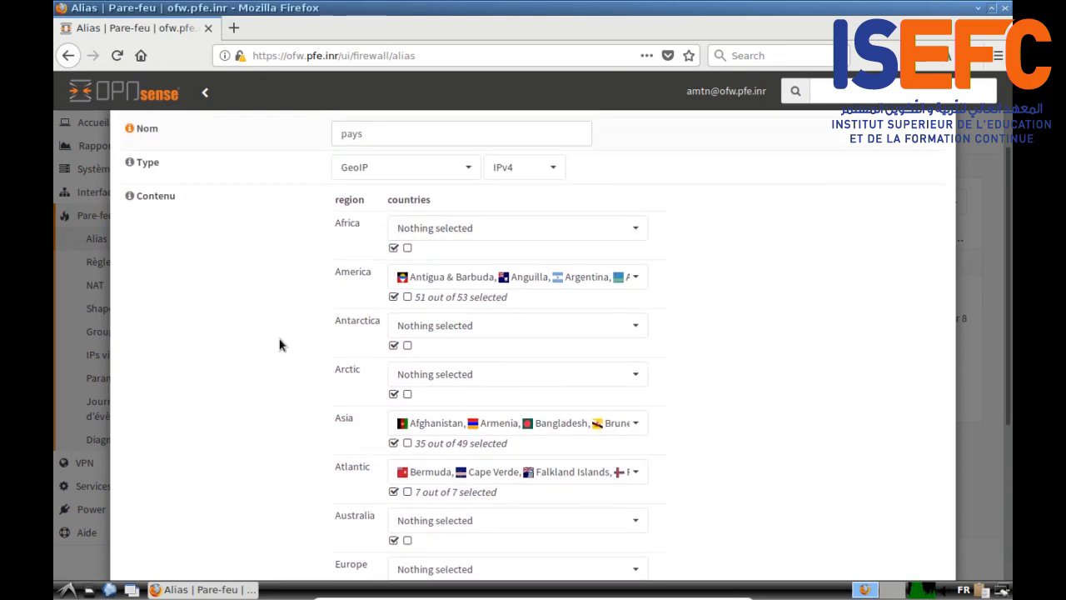
scroll(281, 345, "down", 2)
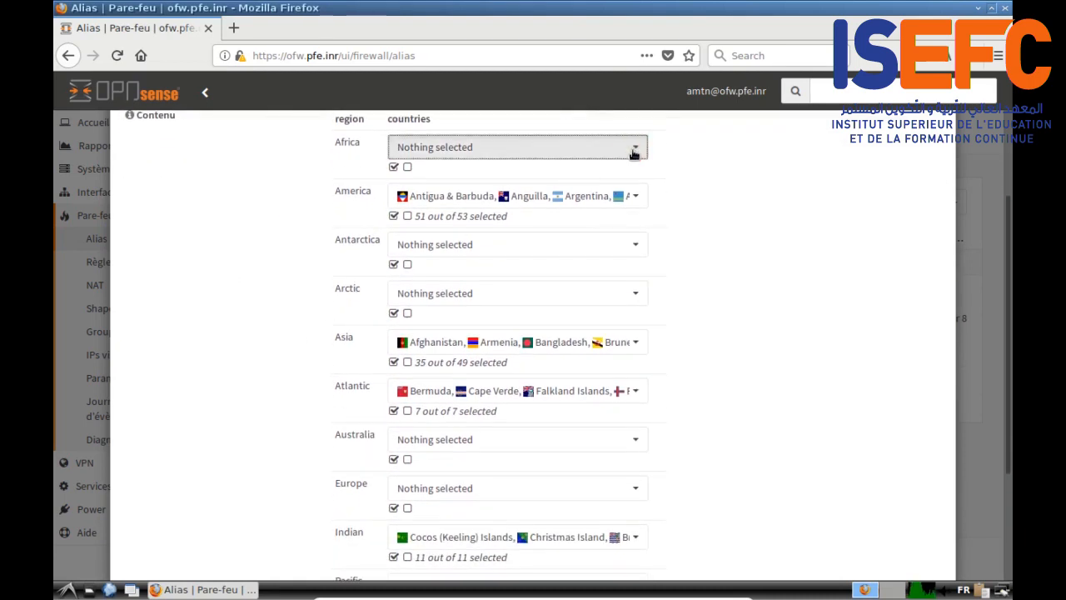
left_click(634, 151)
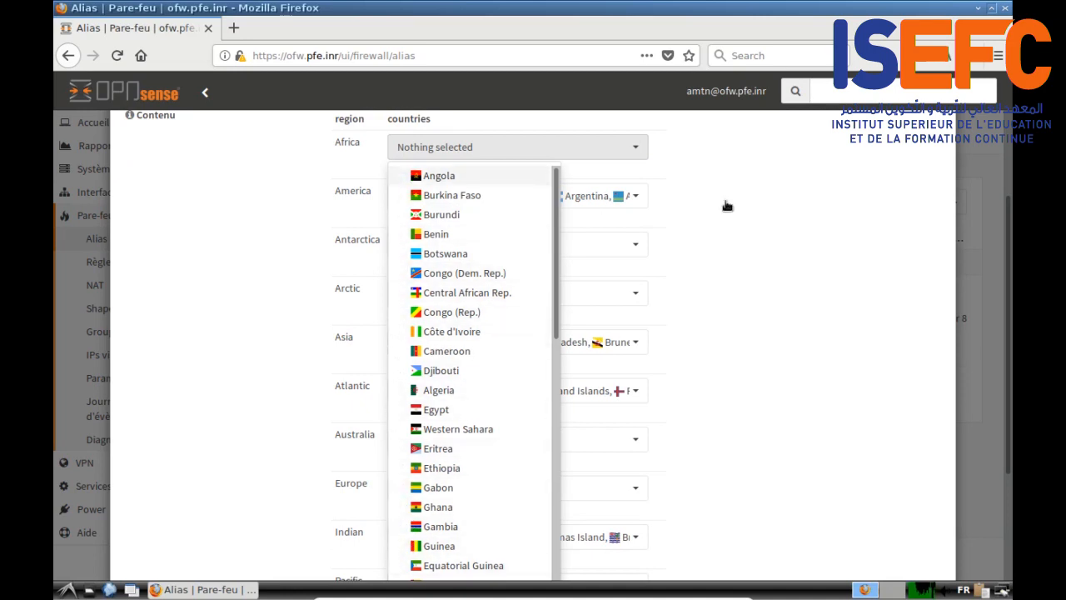
left_click(756, 168)
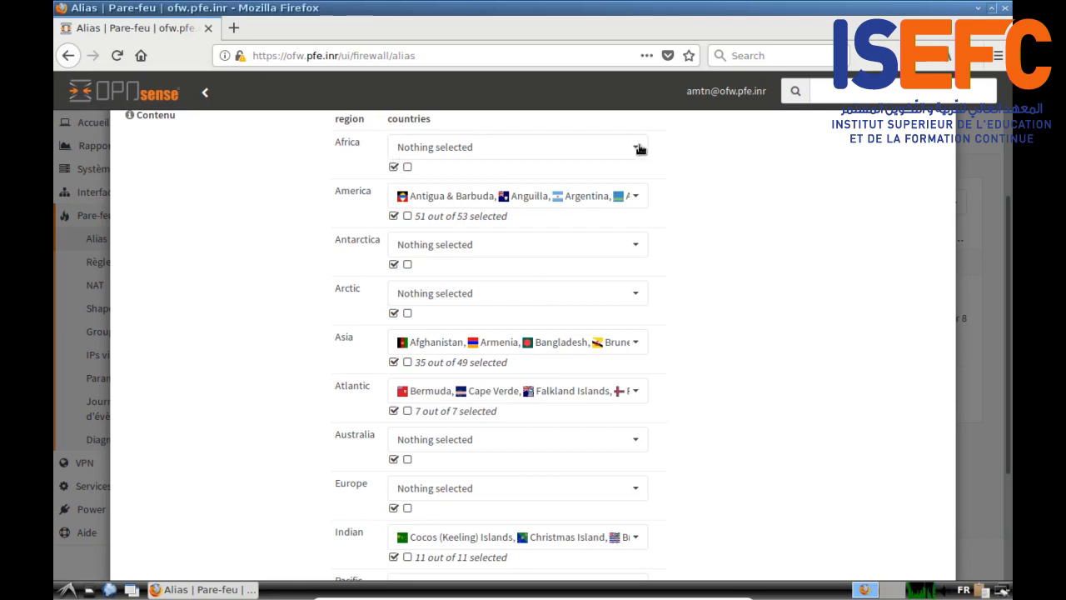
Try selecting all African countries in the pays alias, check the country list and clear the Africa selection
left_click(407, 167)
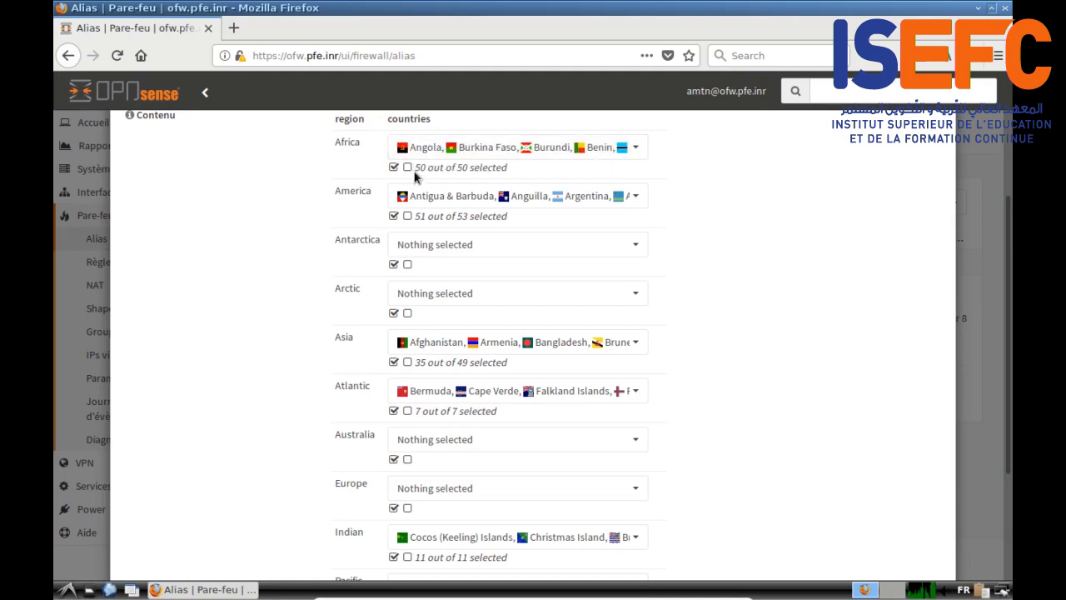
left_click(640, 152)
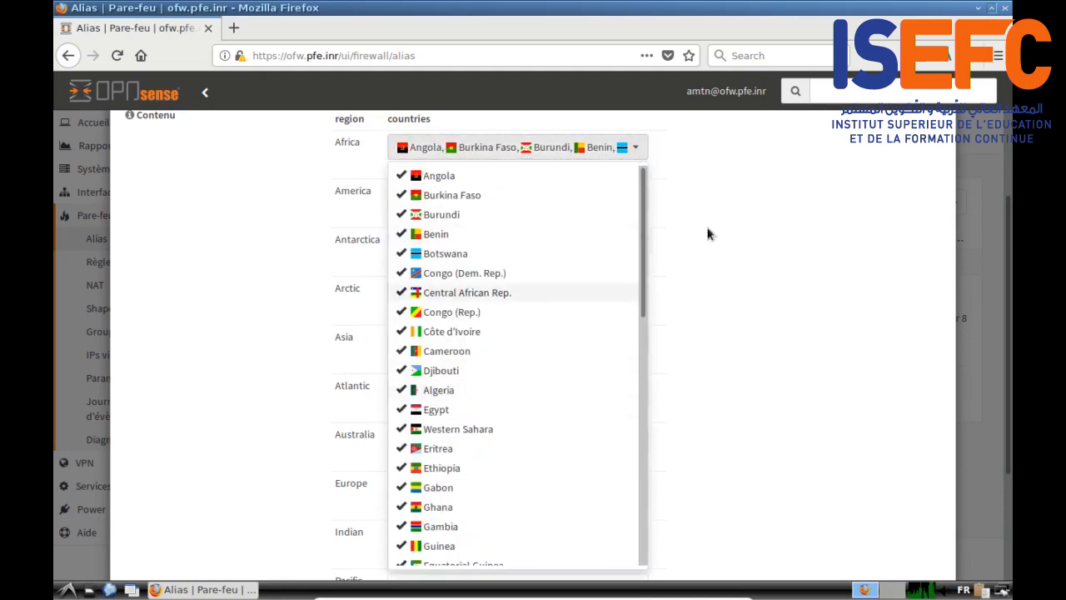
left_click(744, 167)
left_click(408, 169)
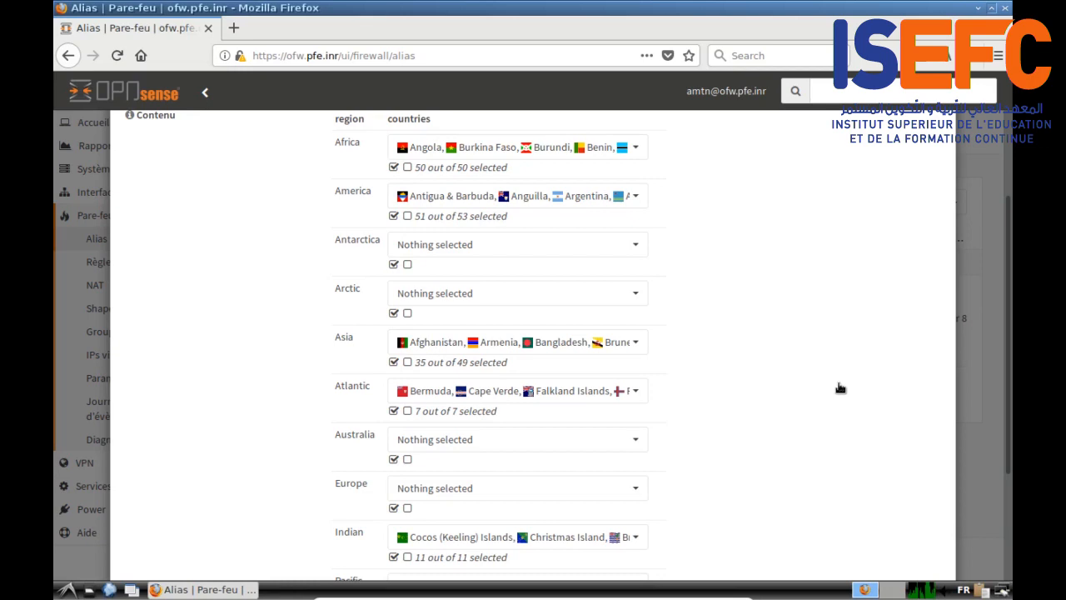
Review the country selections of all regions and the description of the pays alias, and close it without saving
scroll(839, 388, "down", 1)
scroll(840, 388, "up", 2)
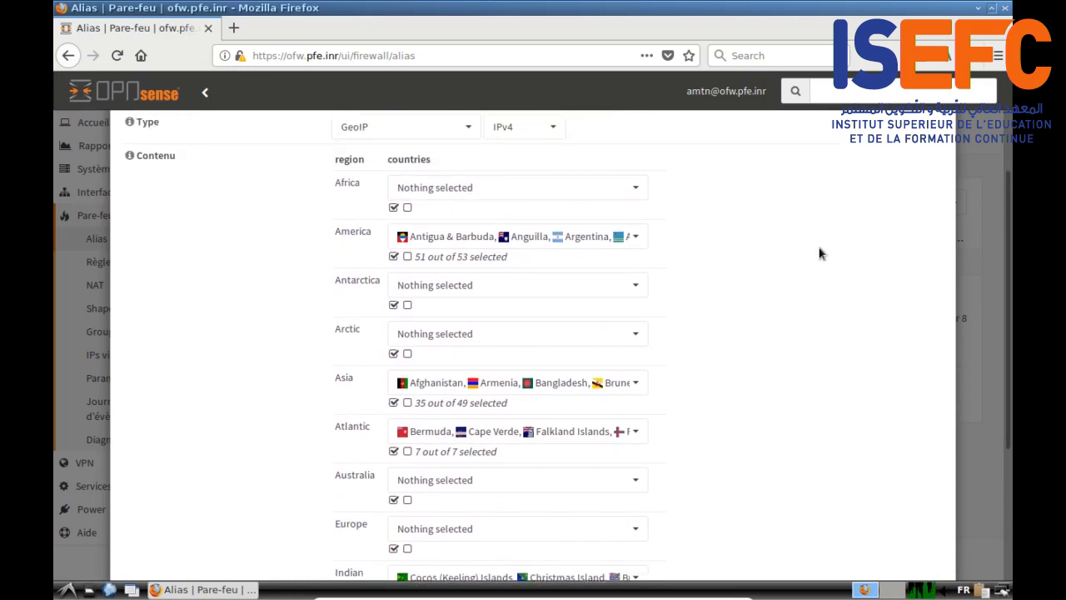
scroll(291, 333, "down", 5)
scroll(290, 333, "up", 3)
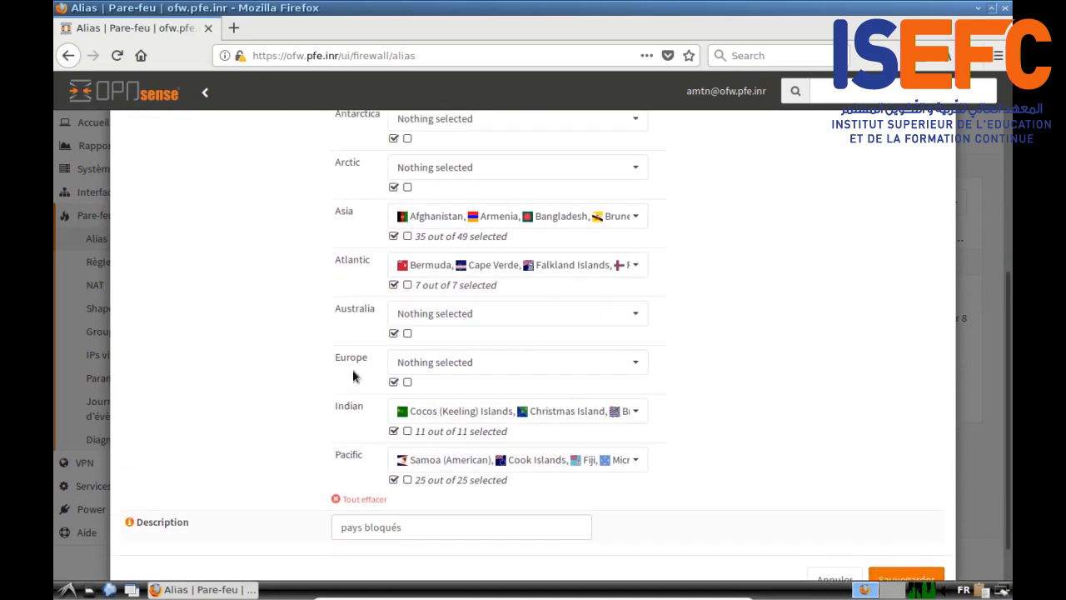
scroll(738, 409, "down", 3)
left_click(836, 533)
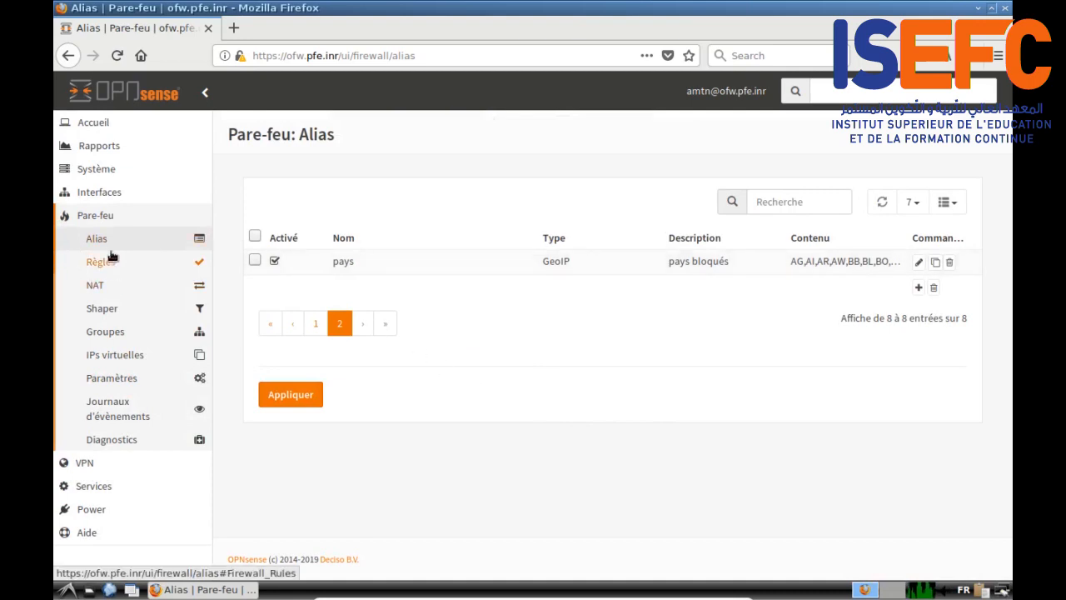
Return to the first page of the alias list and highlight the Malwares alias name
left_click(315, 326)
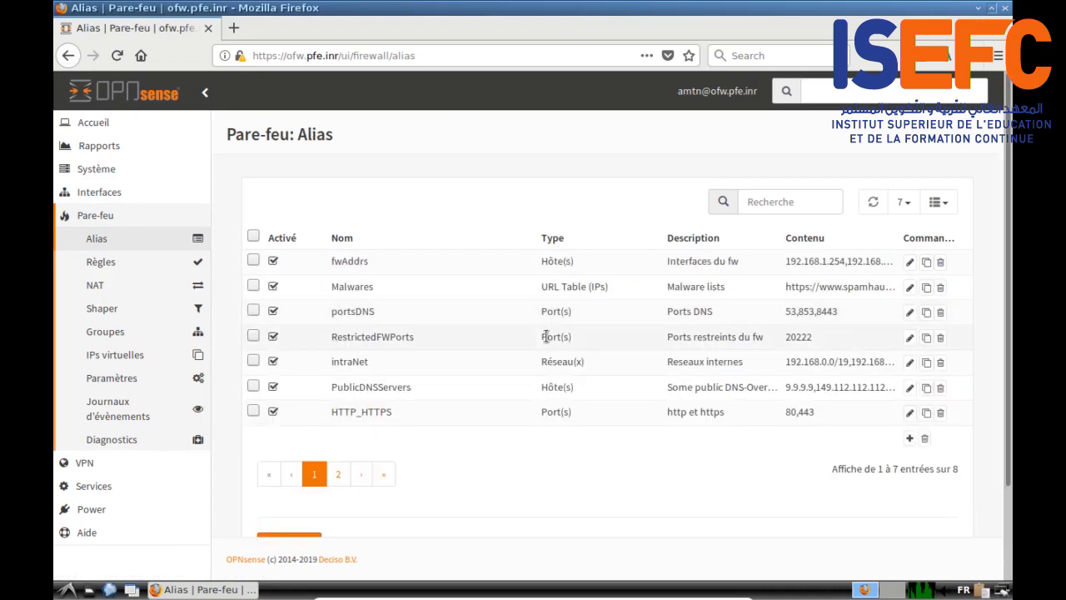
double_click(349, 289)
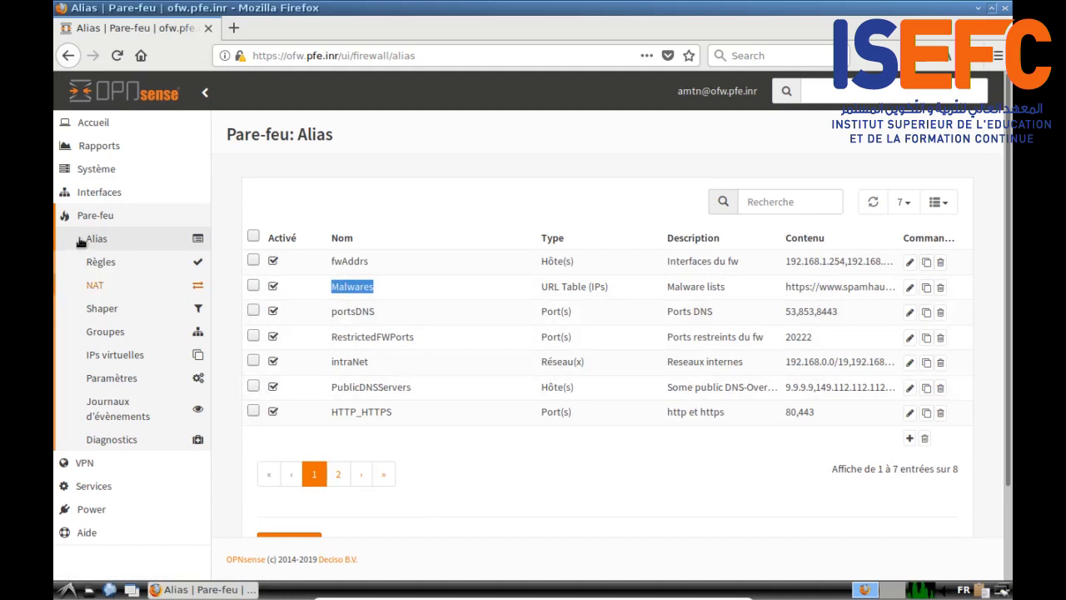
Add a new floating firewall rule and set its action to Bloquer
left_click(99, 264)
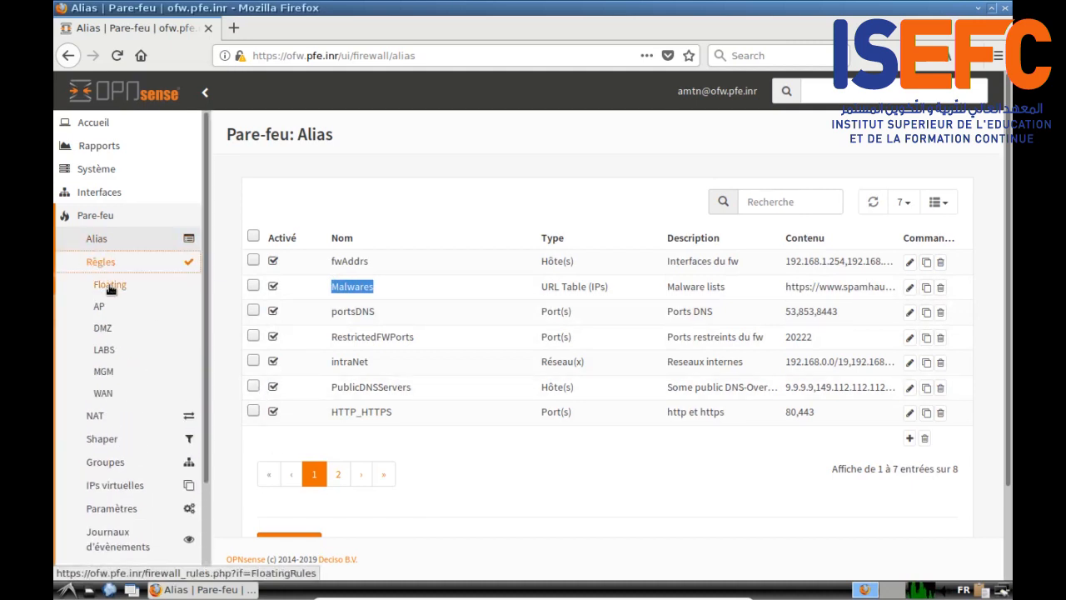
left_click(110, 286)
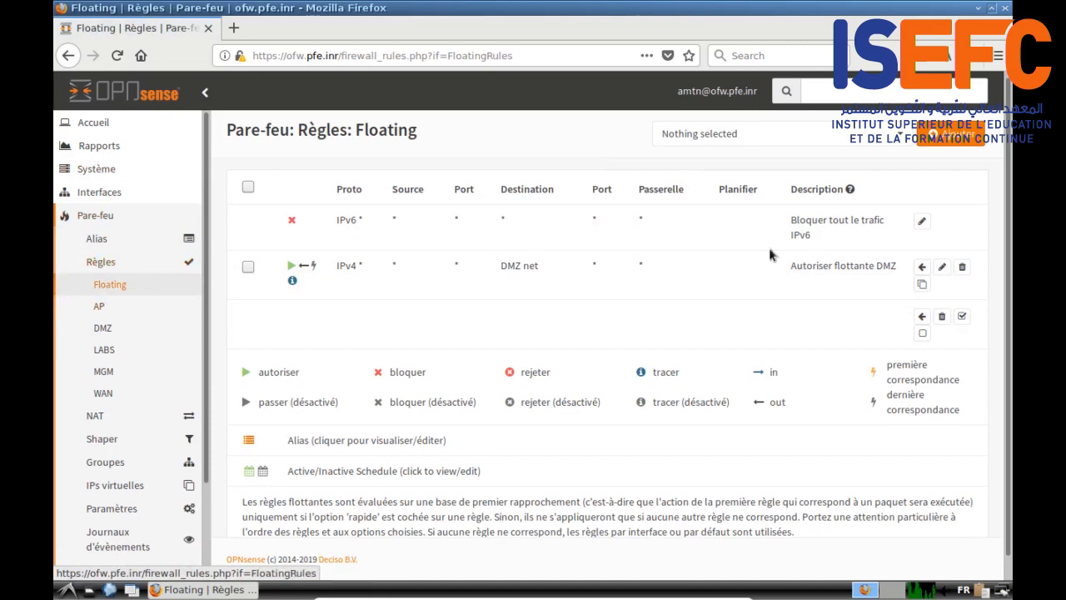
left_click(956, 137)
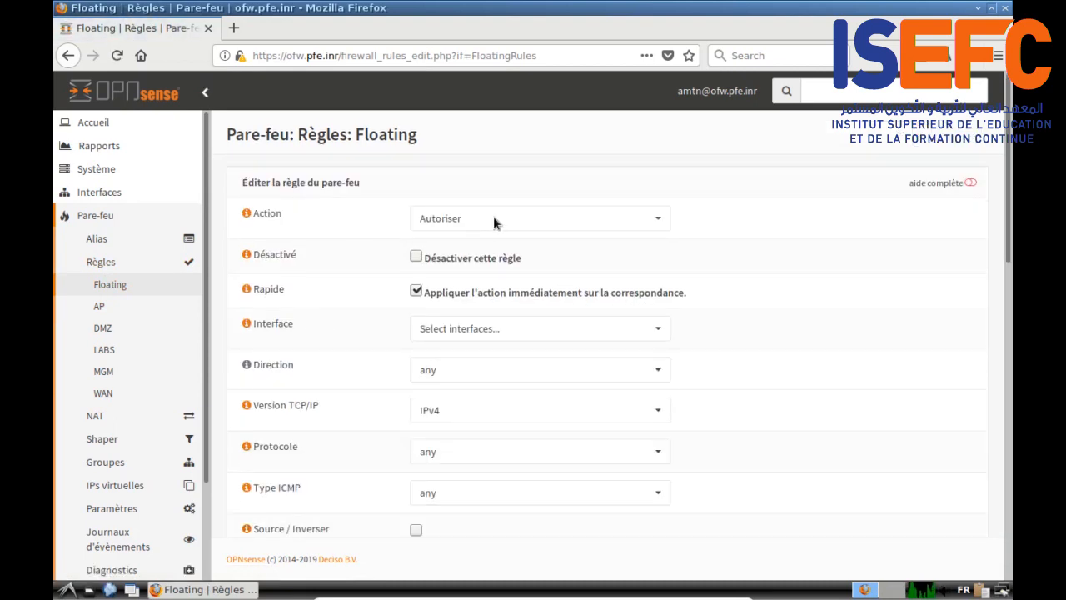
left_click(626, 223)
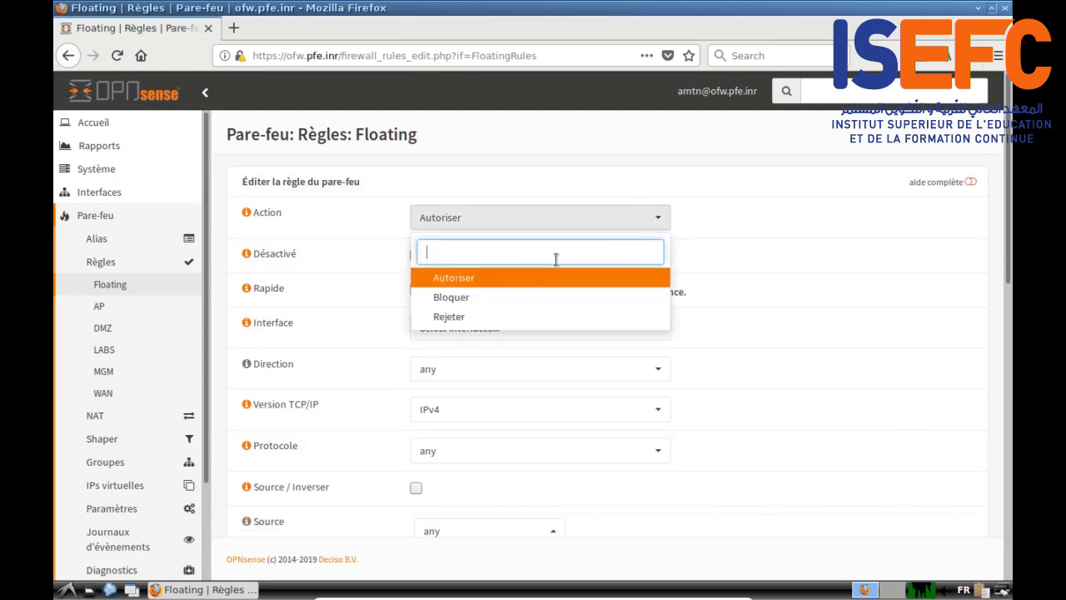
left_click(502, 297)
Assign the blocking rule to the AP, DMZ, LABS, MGM and WAN interfaces
scroll(798, 238, "down", 2)
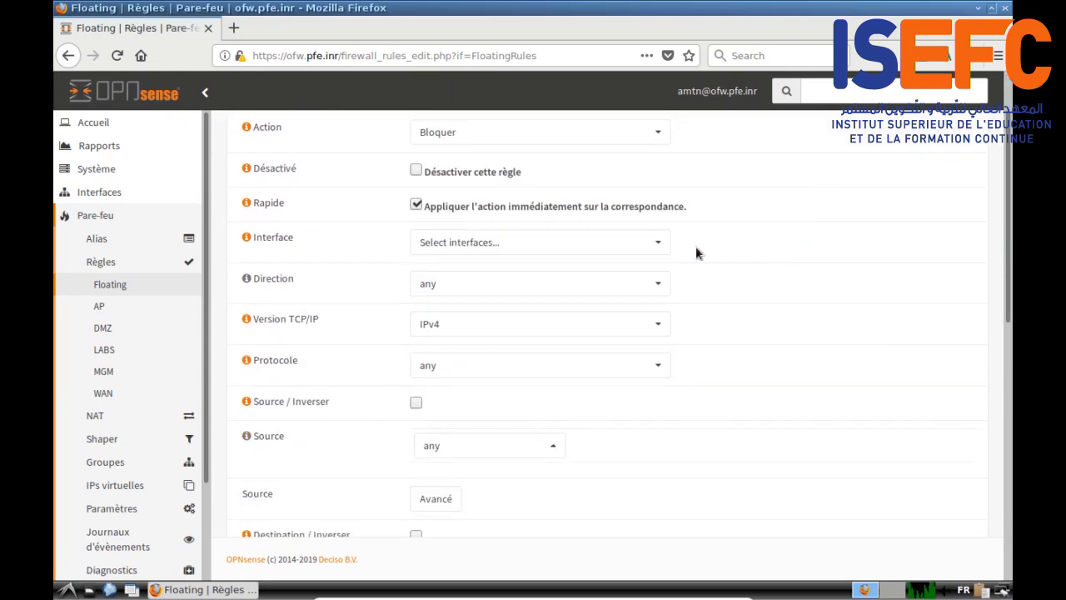
left_click(649, 242)
left_click(440, 302)
left_click(464, 322)
left_click(466, 340)
left_click(475, 361)
left_click(492, 383)
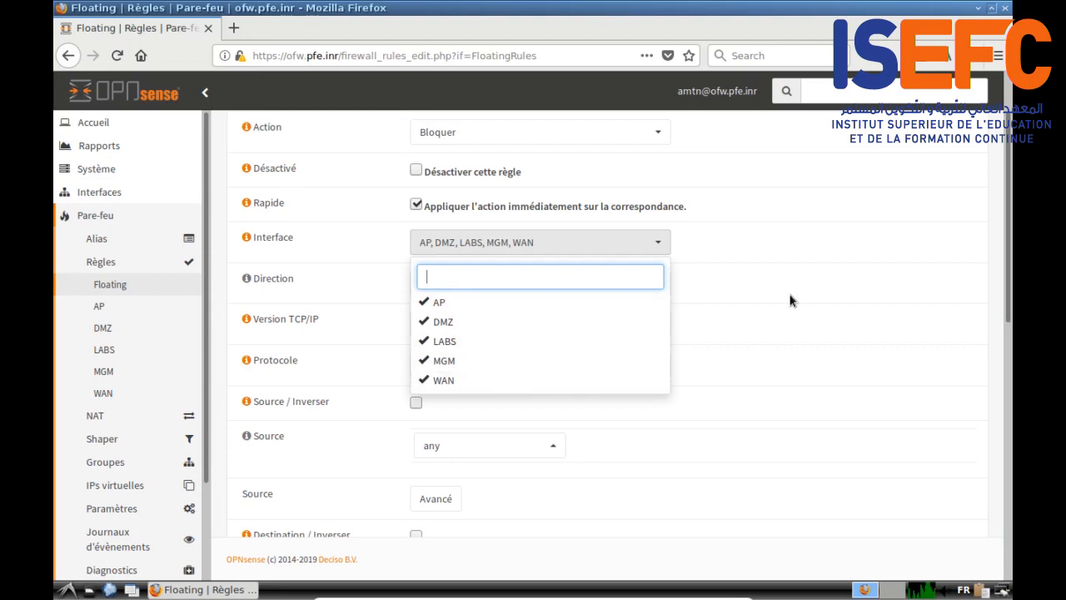
left_click(773, 248)
Remove WAN from the rule's selected interfaces and check the interface selection
scroll(761, 250, "down", 2)
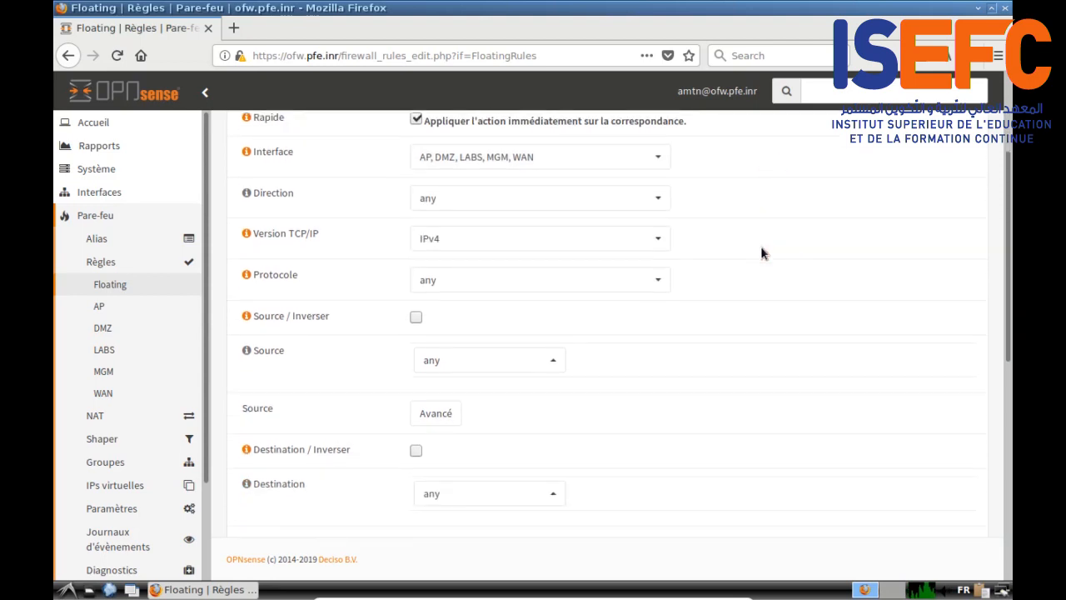
left_click(658, 162)
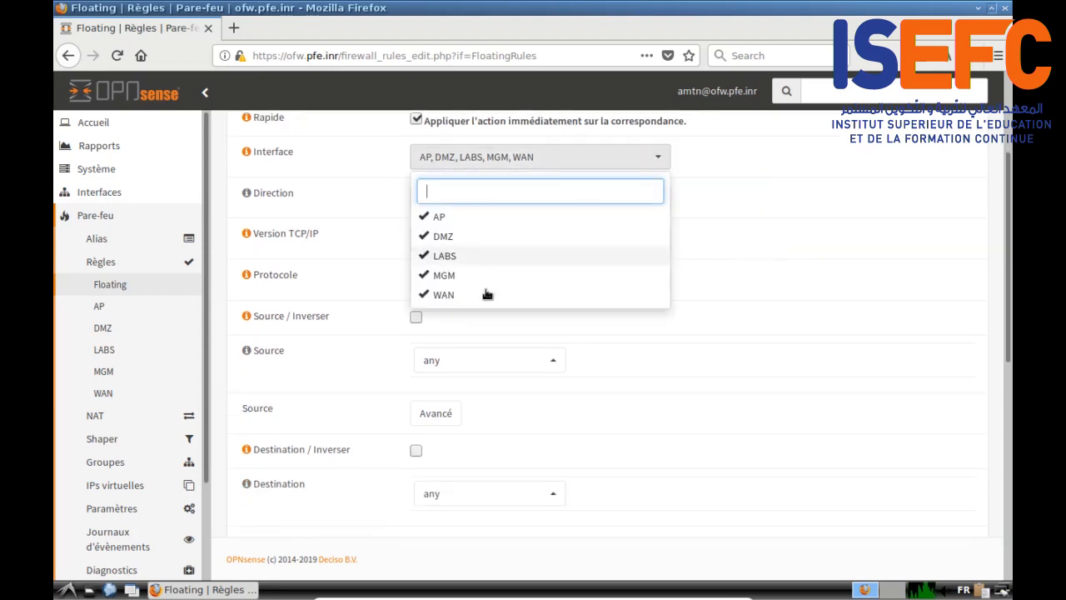
left_click(476, 294)
left_click(756, 161)
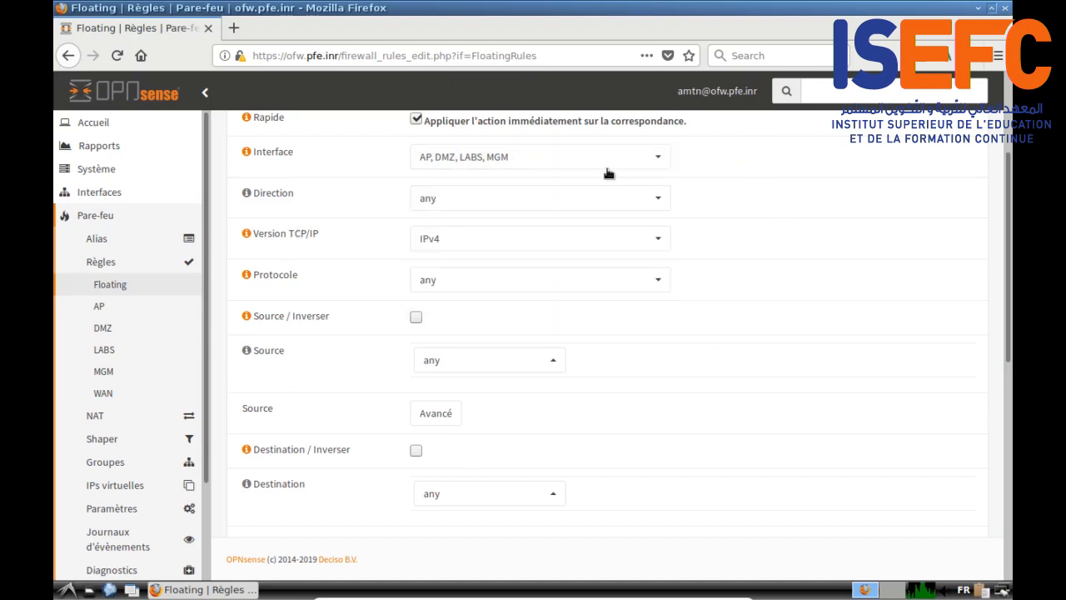
left_click(657, 158)
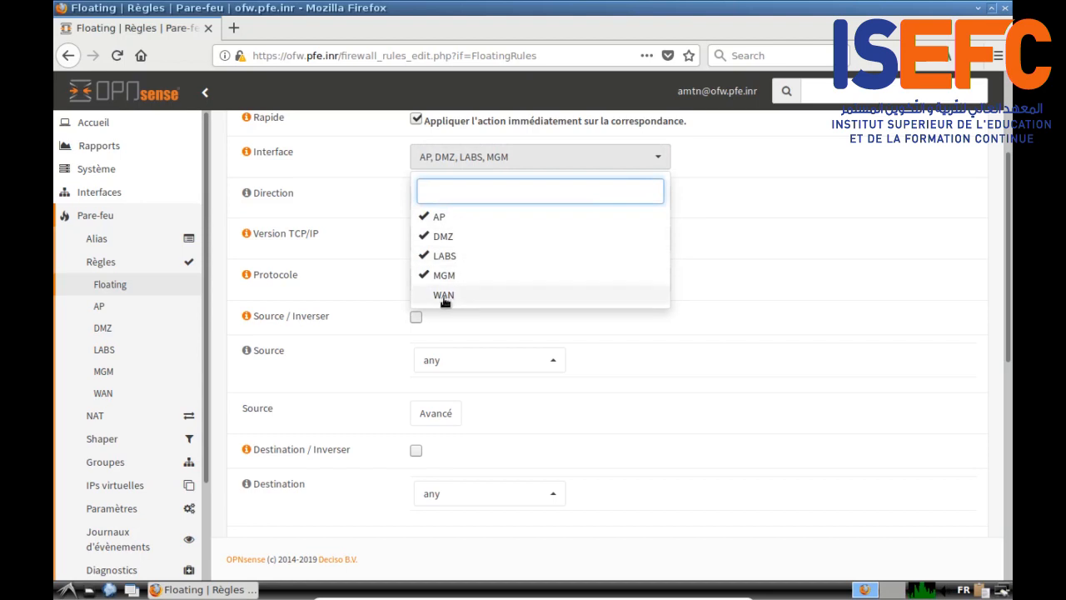
left_click(738, 204)
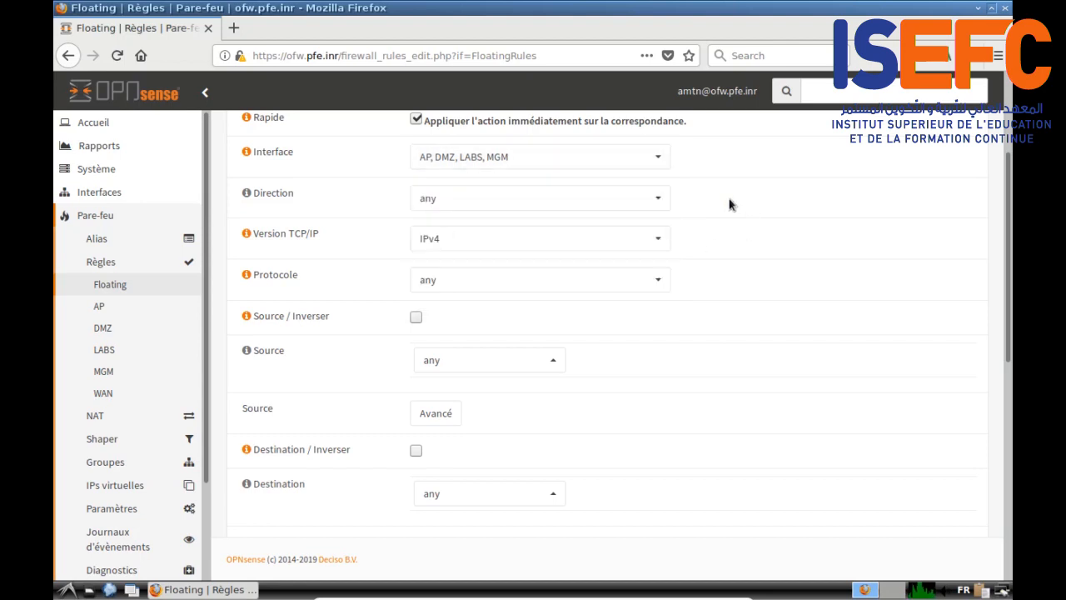
Set the rule's direction to out and its destination to the Malwares alias
left_click(514, 200)
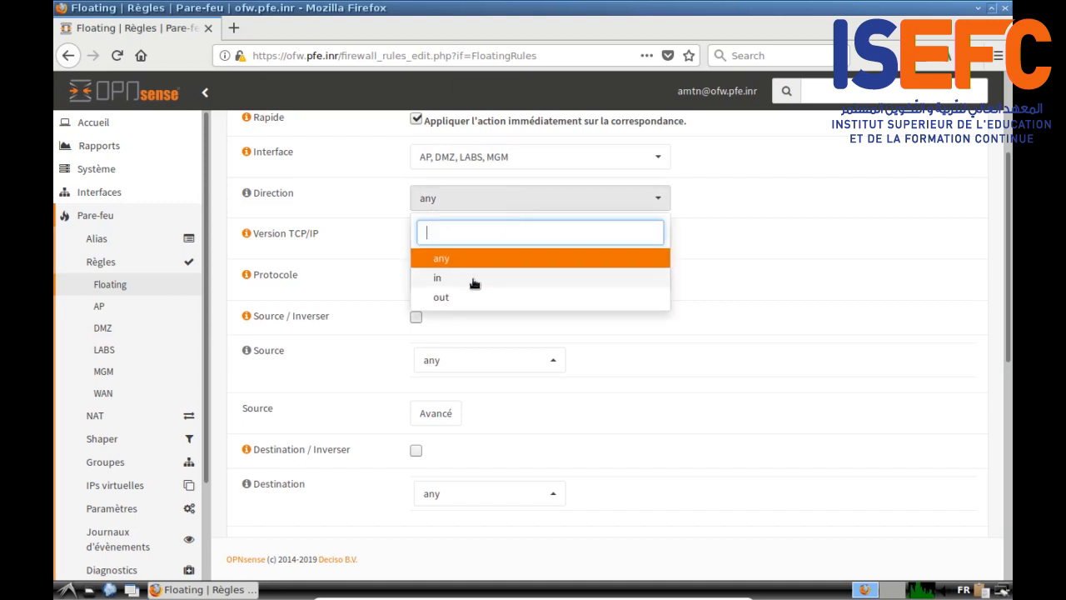
left_click(473, 300)
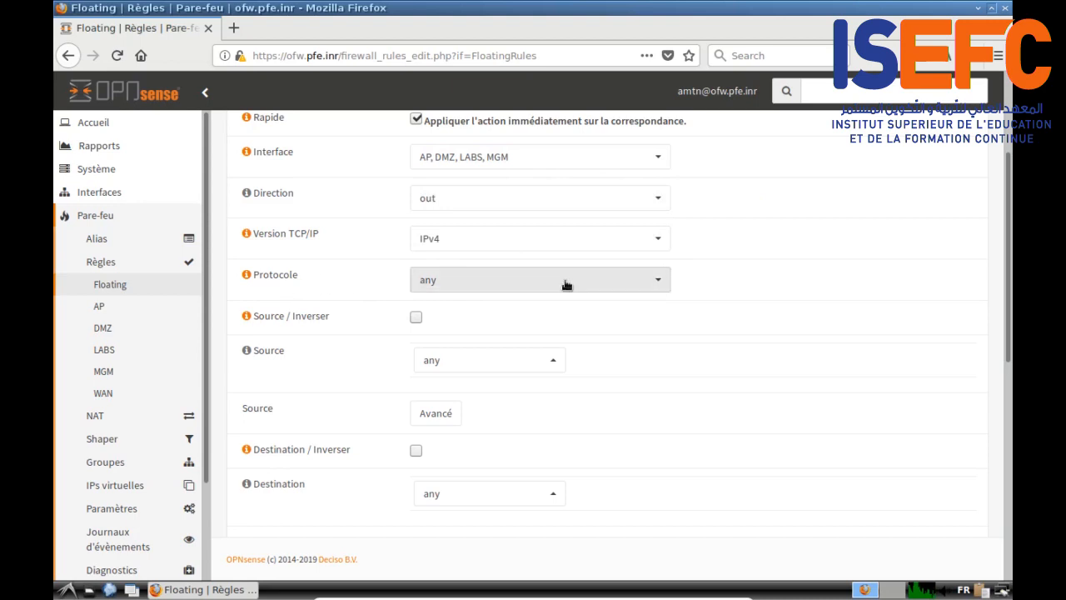
scroll(749, 295, "down", 3)
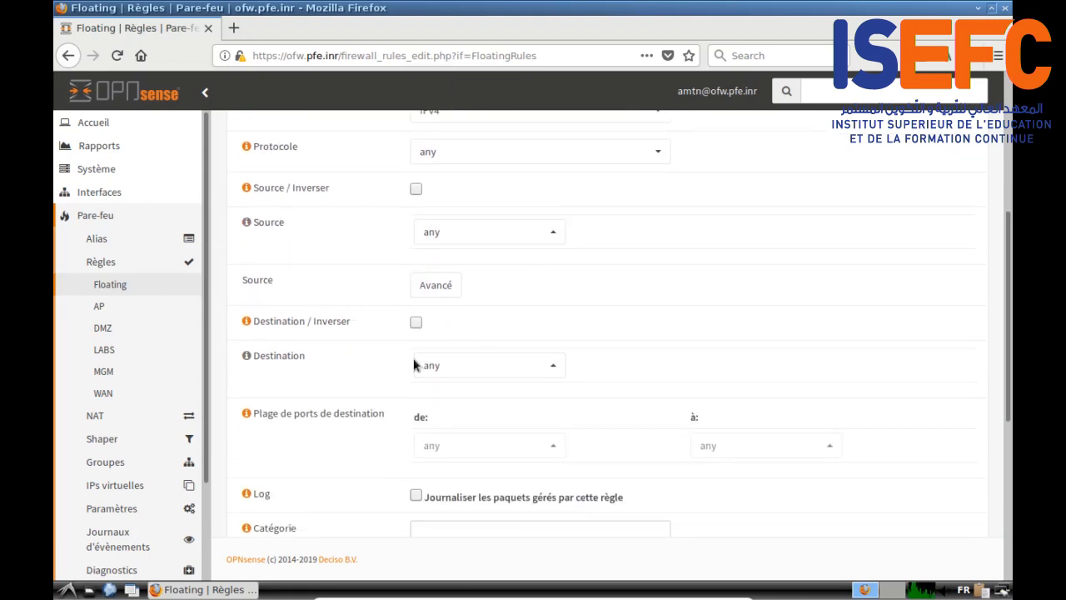
left_click(491, 369)
scroll(560, 297, "up", 4)
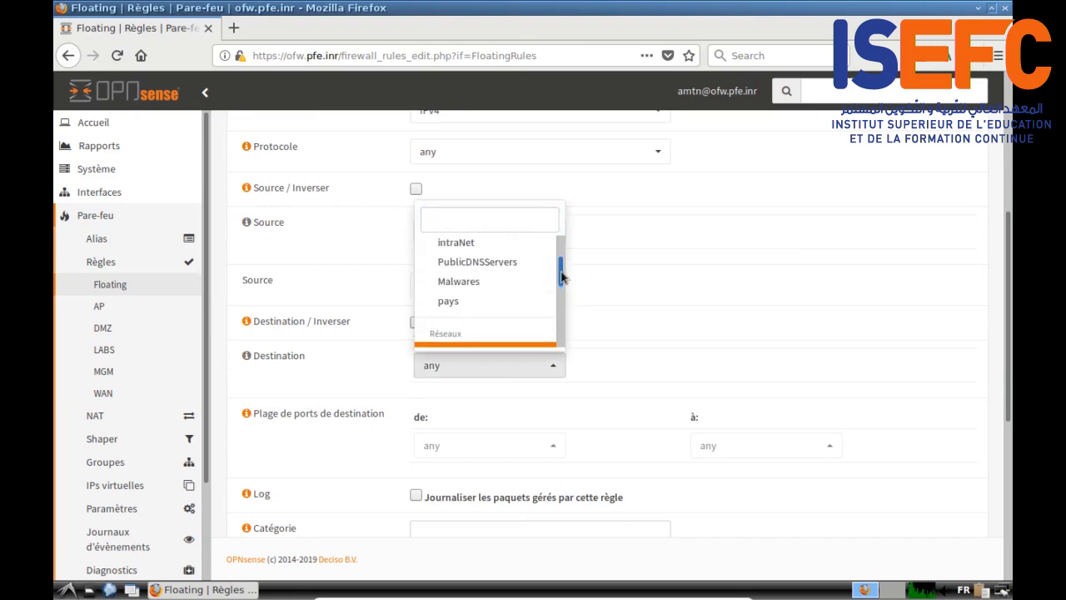
left_click(478, 288)
left_click(639, 313)
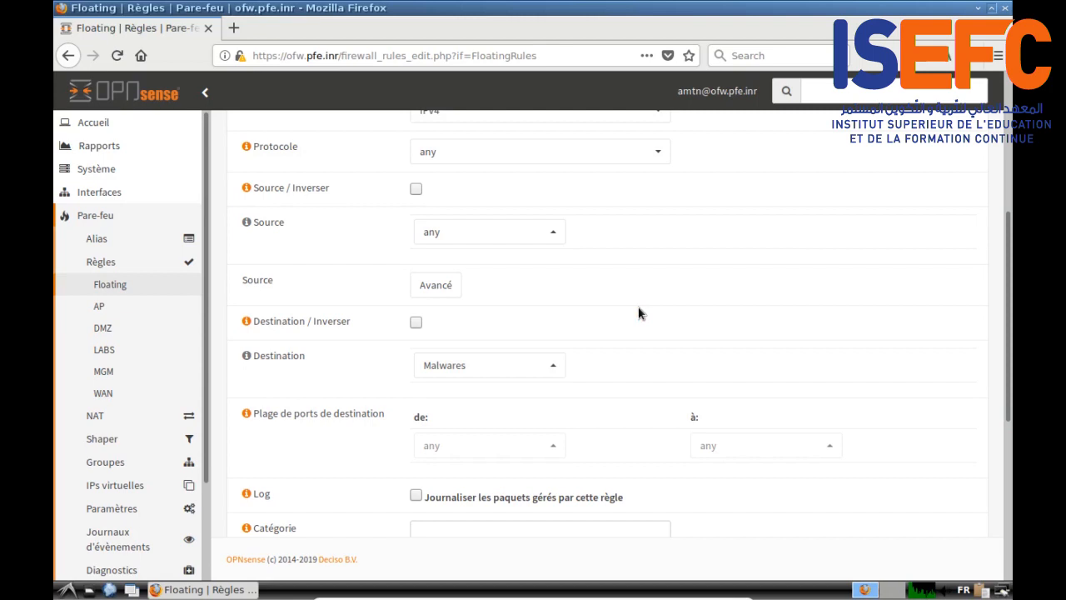
Enable packet logging for the rule, describe it as "Bloquer malwares" and save it
scroll(888, 223, "down", 2)
scroll(783, 260, "down", 1)
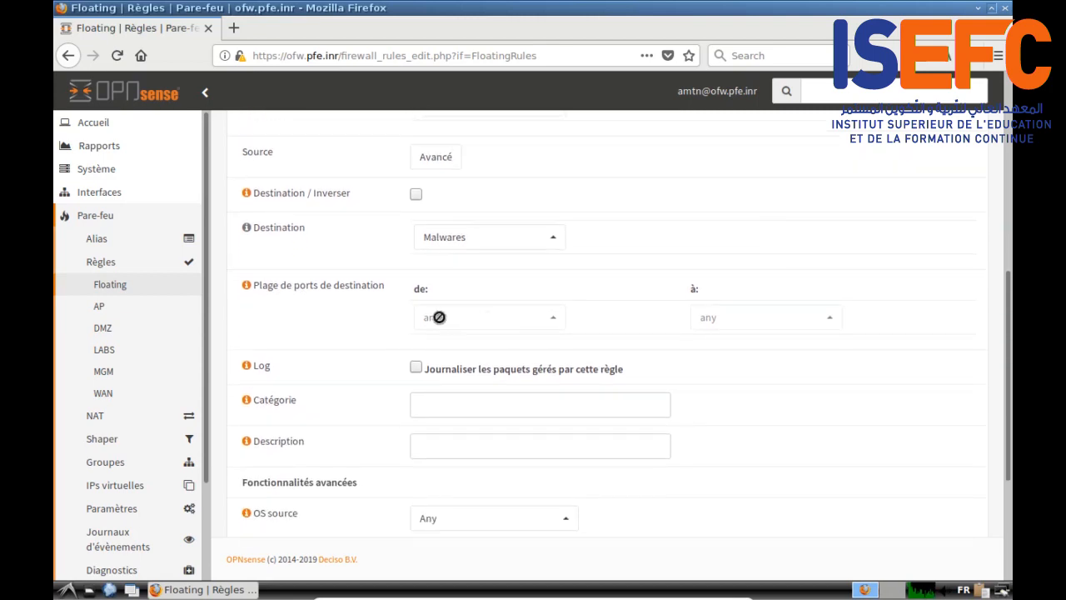
left_click(416, 369)
left_click(427, 443)
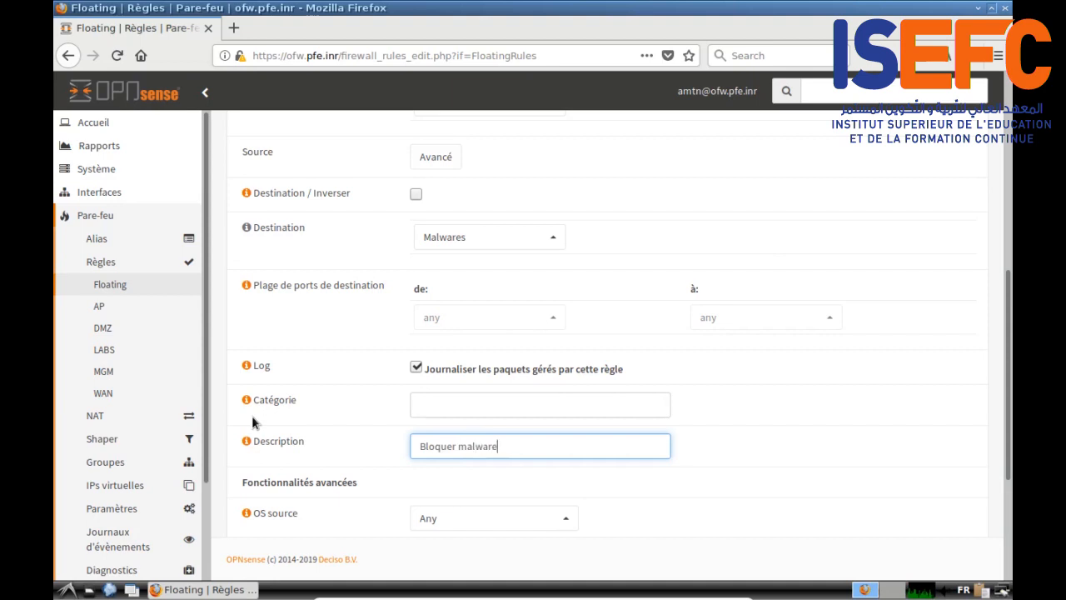
scroll(321, 400, "down", 5)
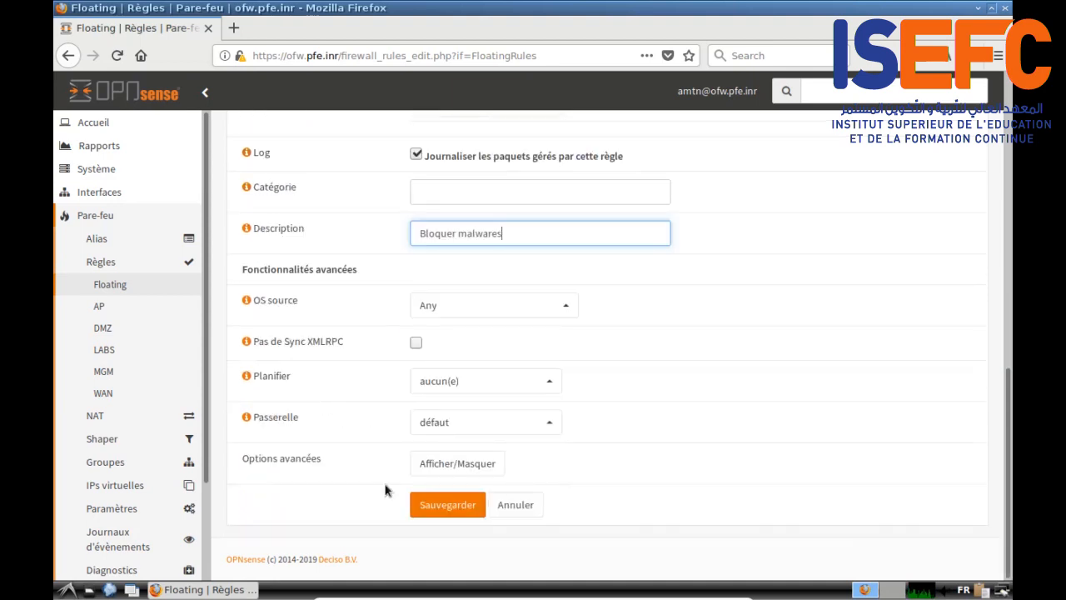
left_click(432, 506)
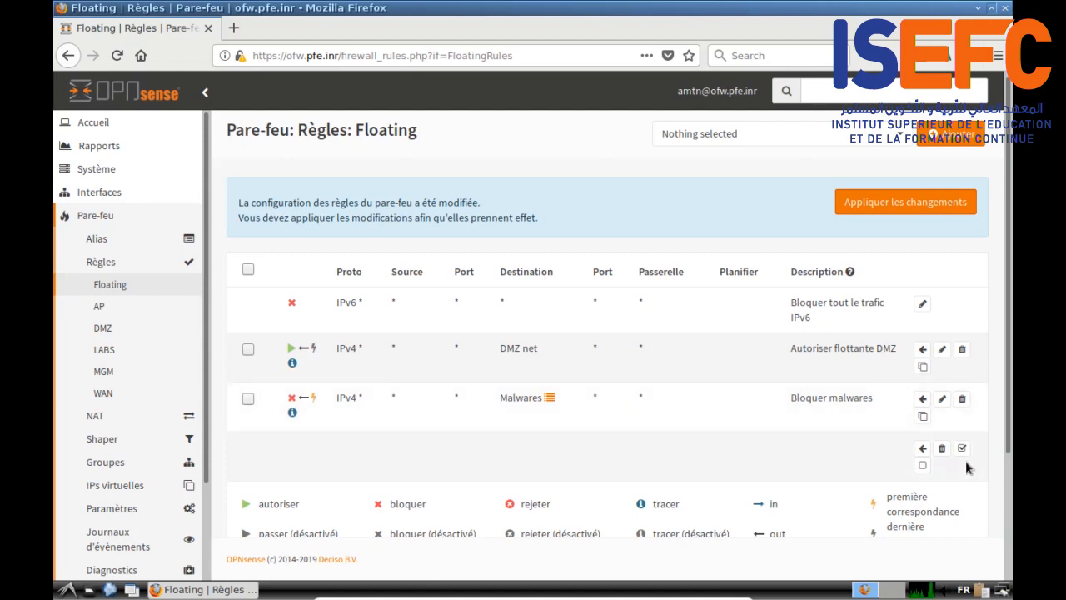
Add another floating rule for the country block and set its action to Bloquer
left_click(954, 133)
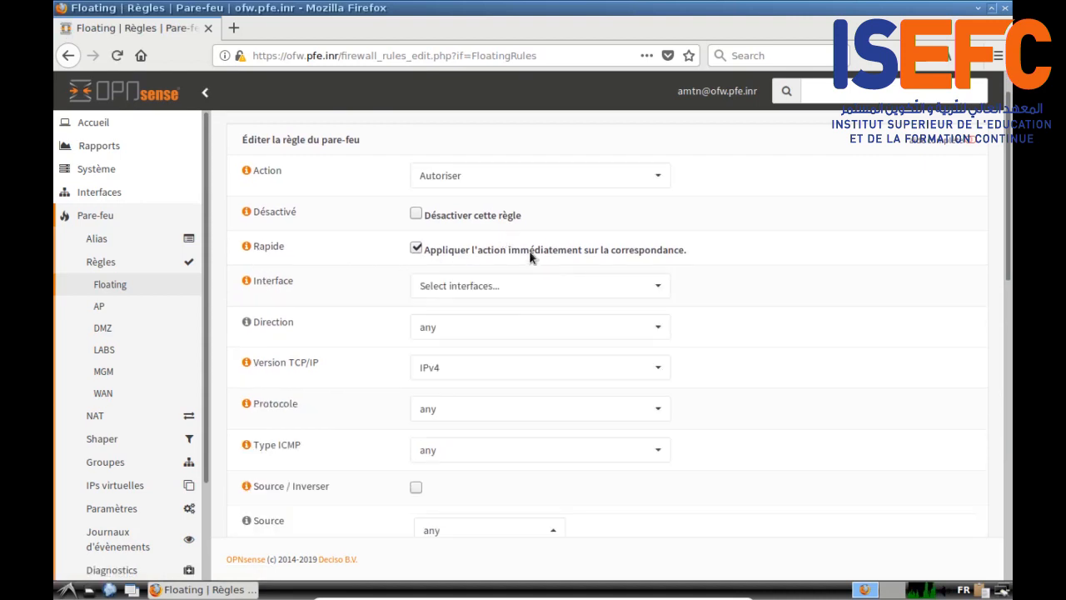
scroll(467, 177, "up", 1)
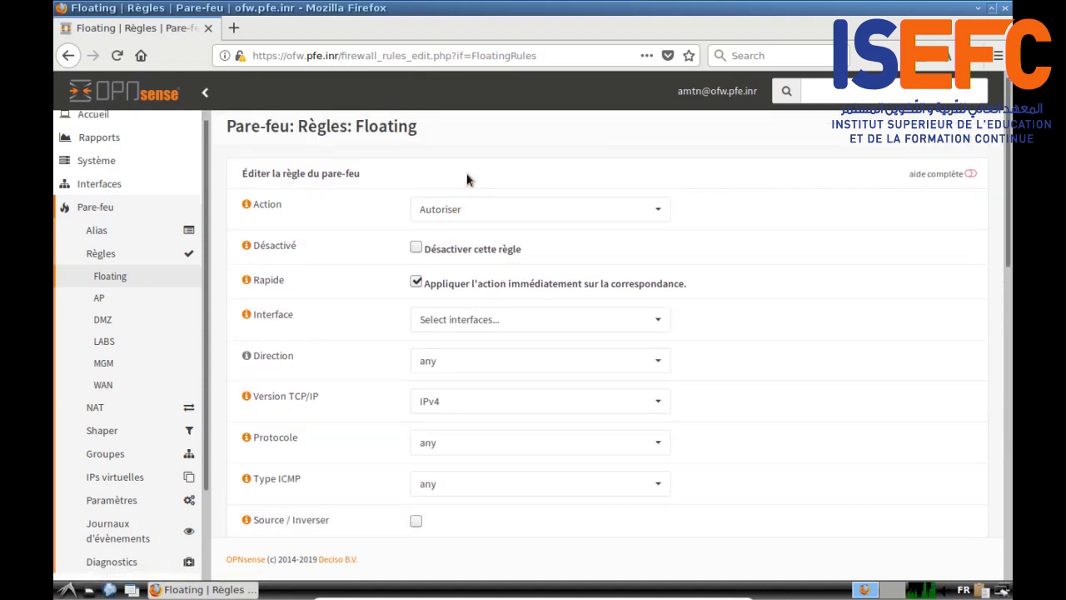
left_click(500, 209)
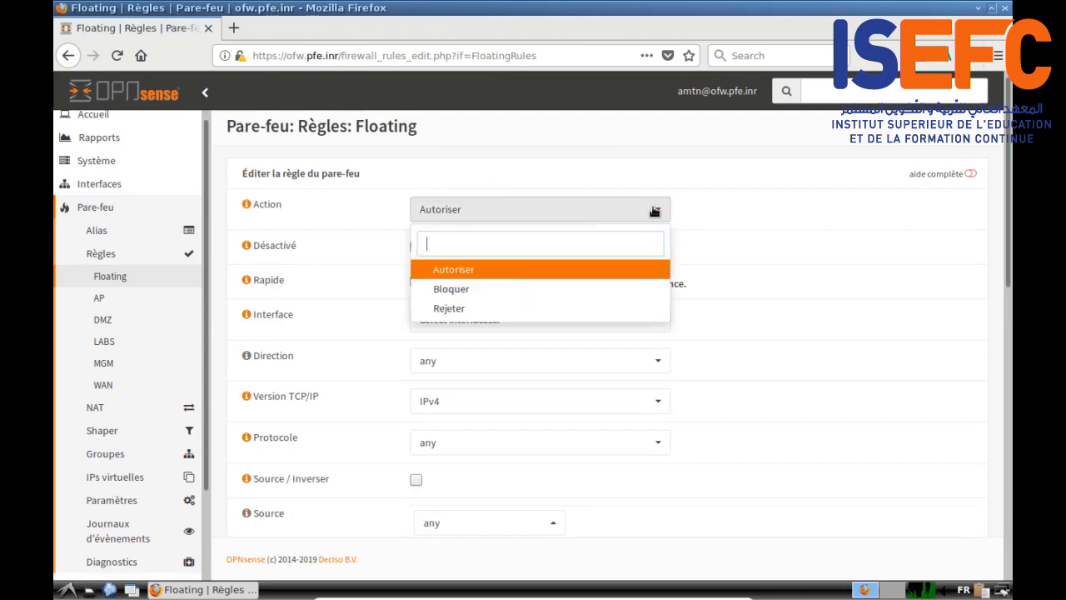
left_click(494, 289)
Assign the second blocking rule to the AP, DMZ, LABS and MGM interfaces
scroll(522, 253, "down", 4)
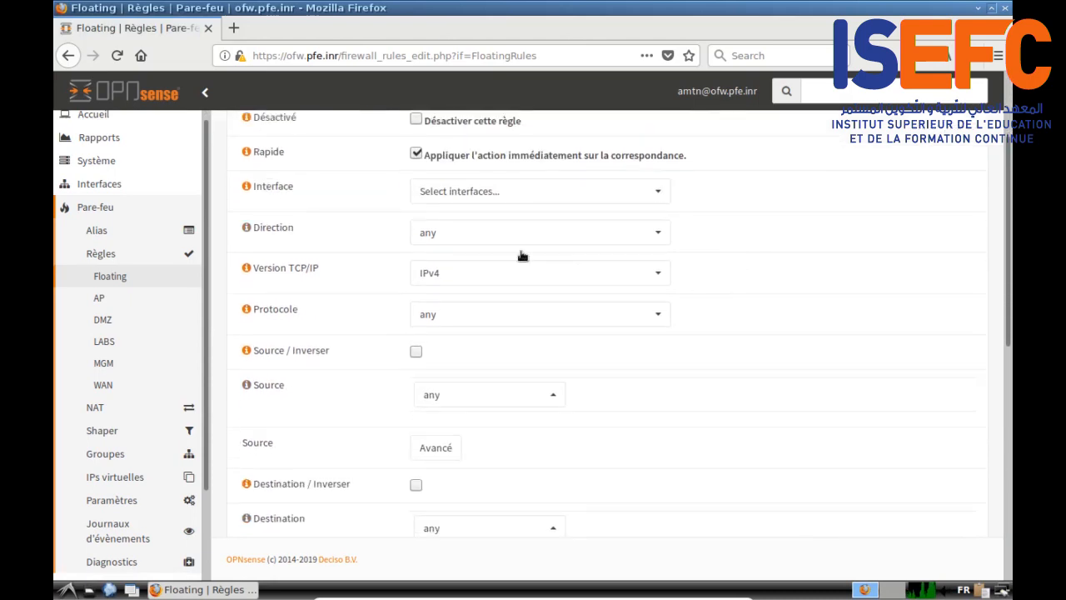
left_click(474, 199)
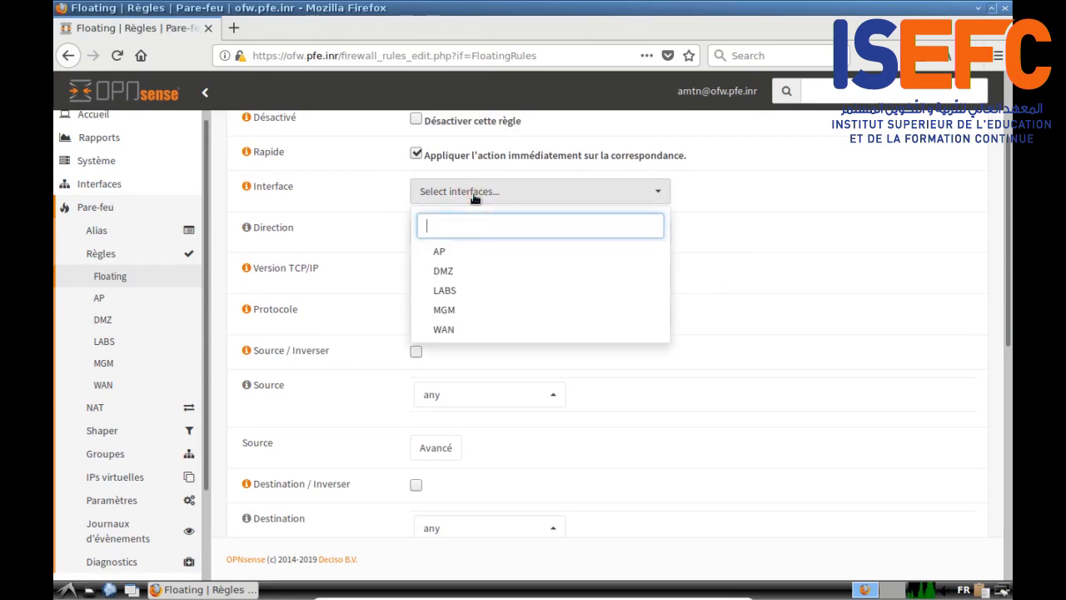
left_click(466, 253)
left_click(472, 273)
left_click(472, 291)
left_click(475, 311)
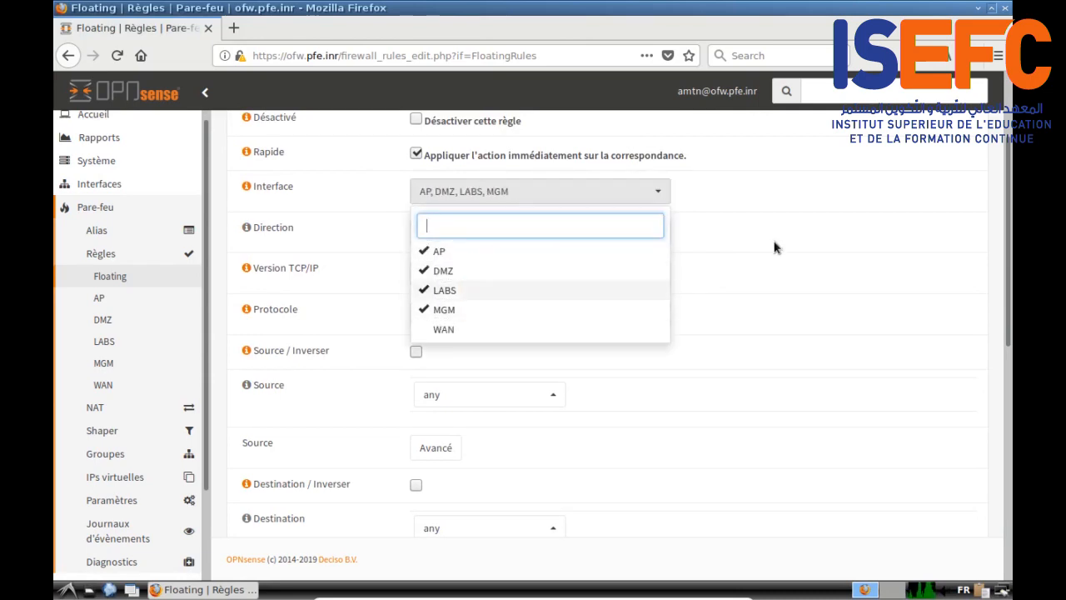
left_click(721, 200)
Set the second rule's direction to out and its destination to the pays alias
left_click(498, 234)
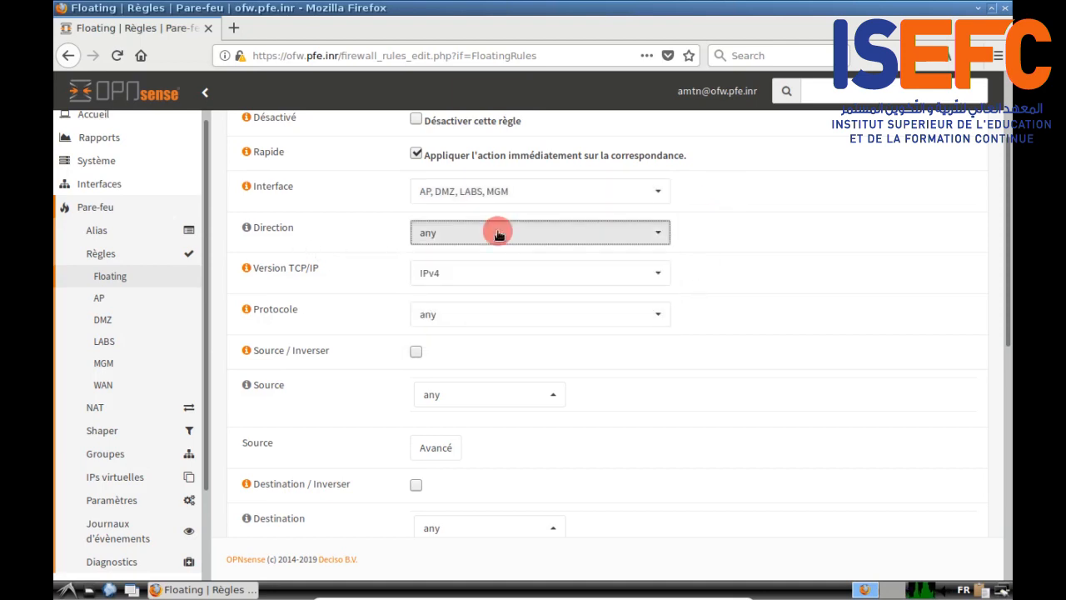
left_click(488, 331)
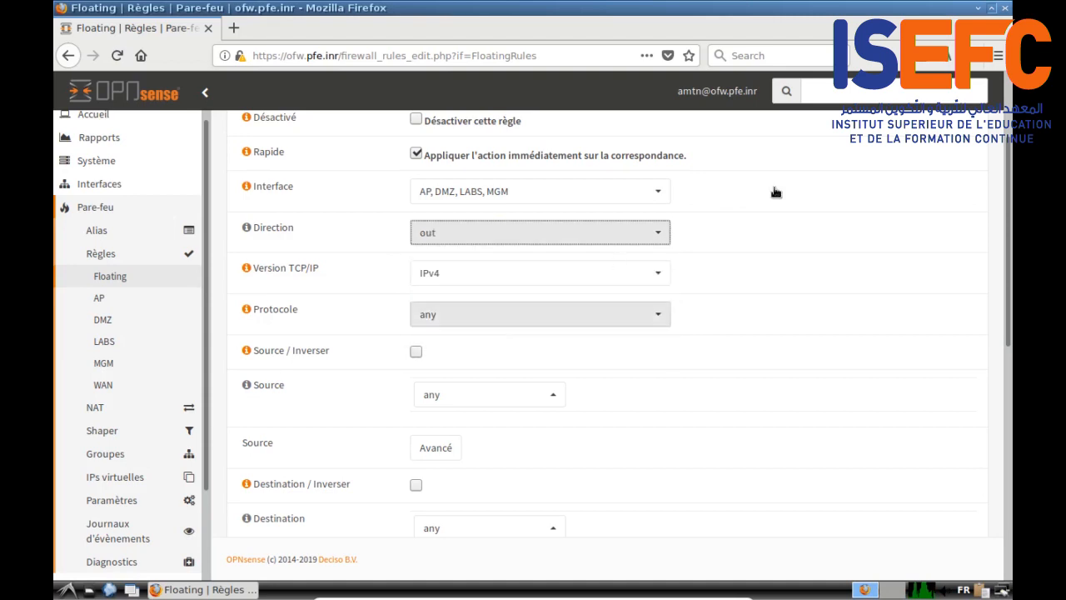
left_click(744, 277)
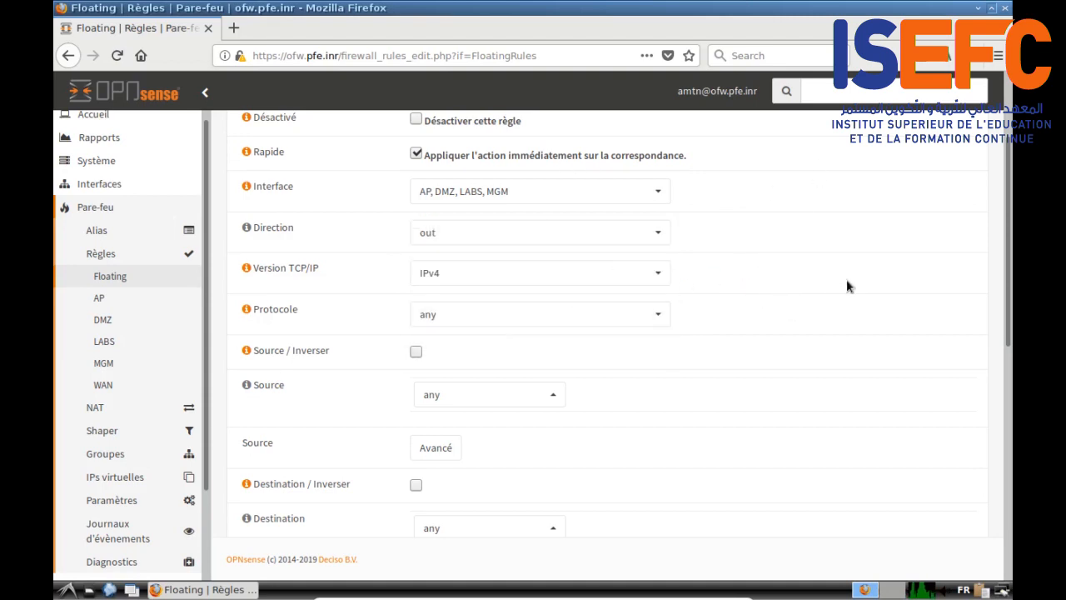
scroll(841, 283, "down", 2)
scroll(707, 307, "down", 3)
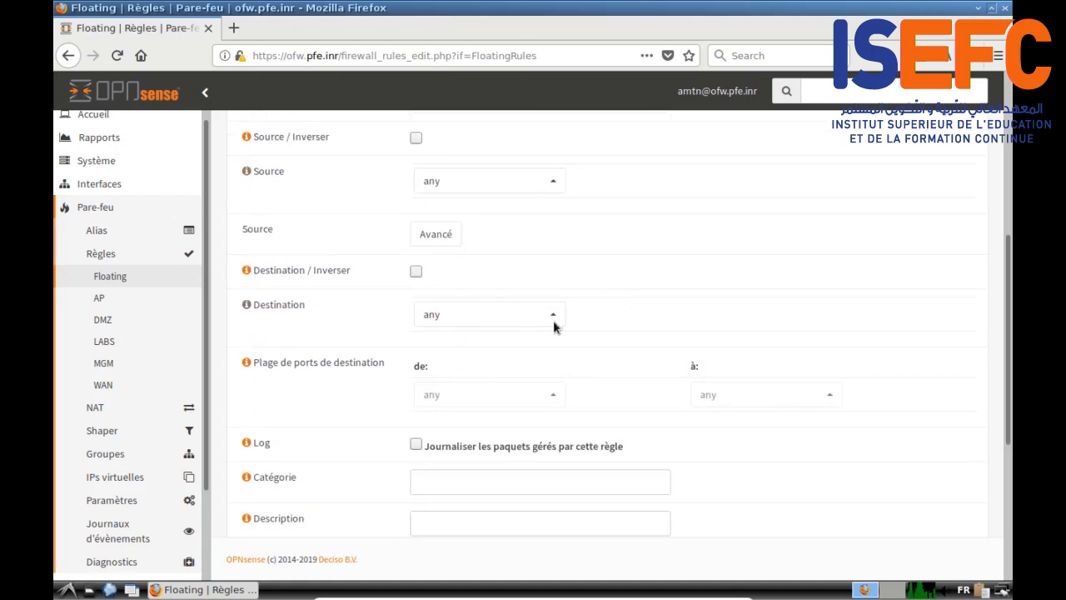
left_click(557, 317)
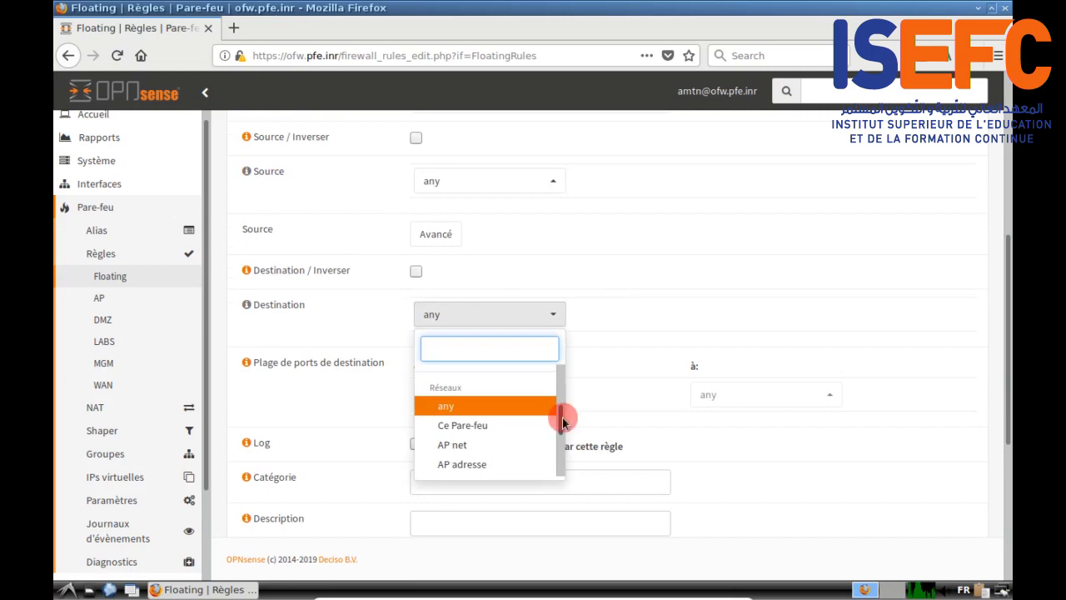
scroll(562, 423, "up", 3)
left_click(457, 433)
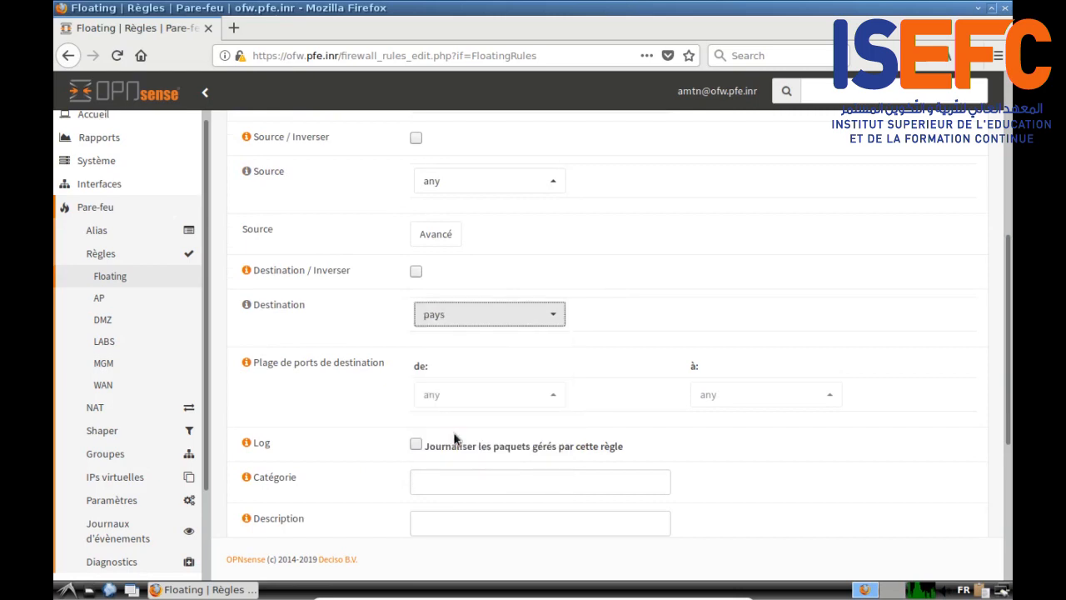
Enable packet logging for the second rule and describe it as "bloquer pays indesirables"
scroll(631, 286, "down", 4)
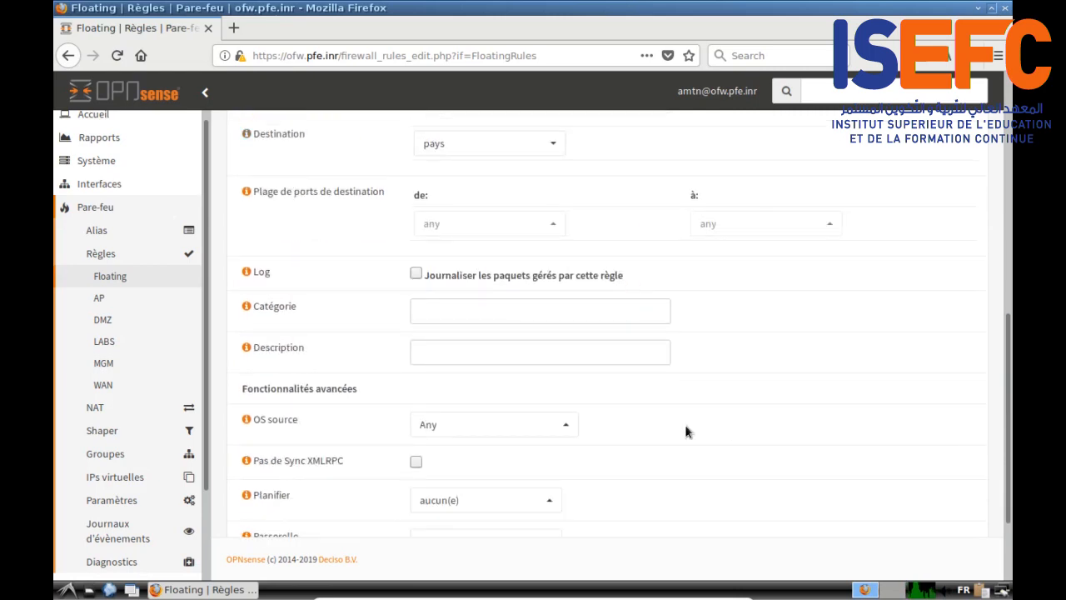
left_click(415, 274)
left_click(423, 354)
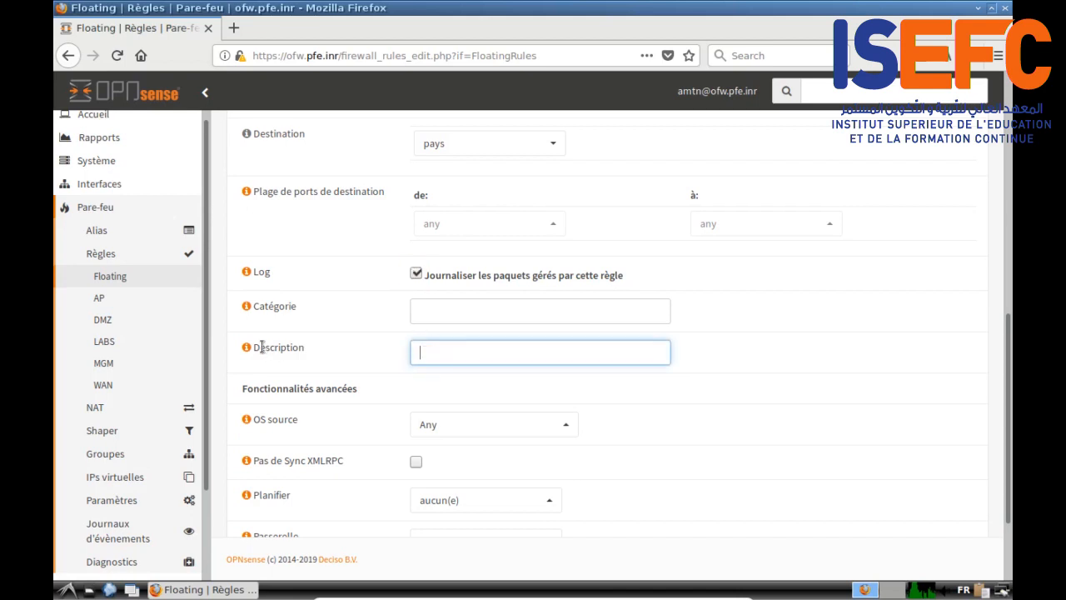
type("bloquer pays indesirables")
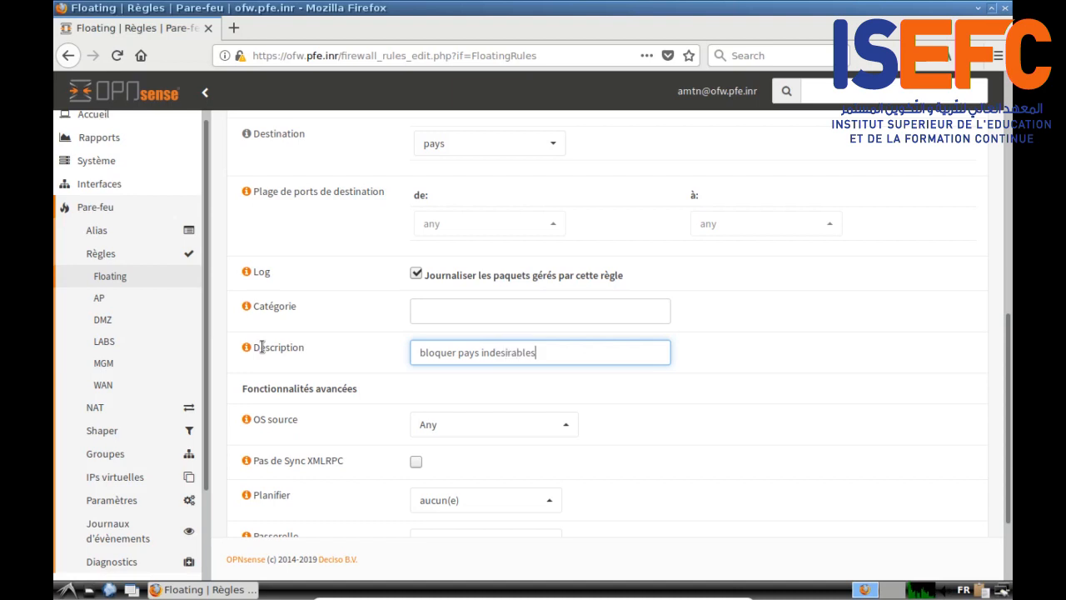
Save the floating rule that blocks the unwanted countries
scroll(372, 322, "down", 3)
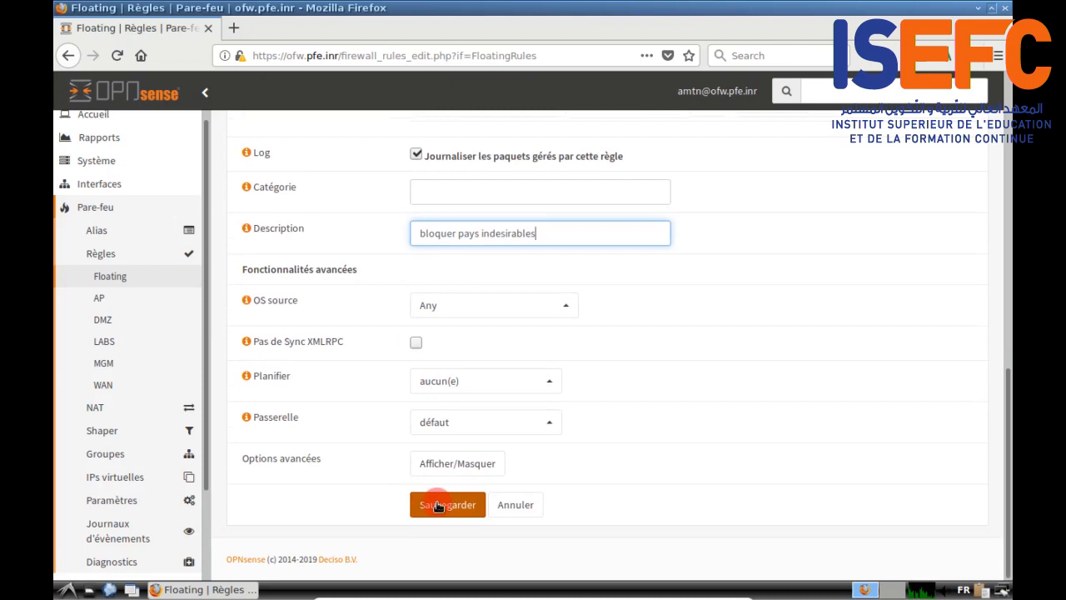
left_click(437, 505)
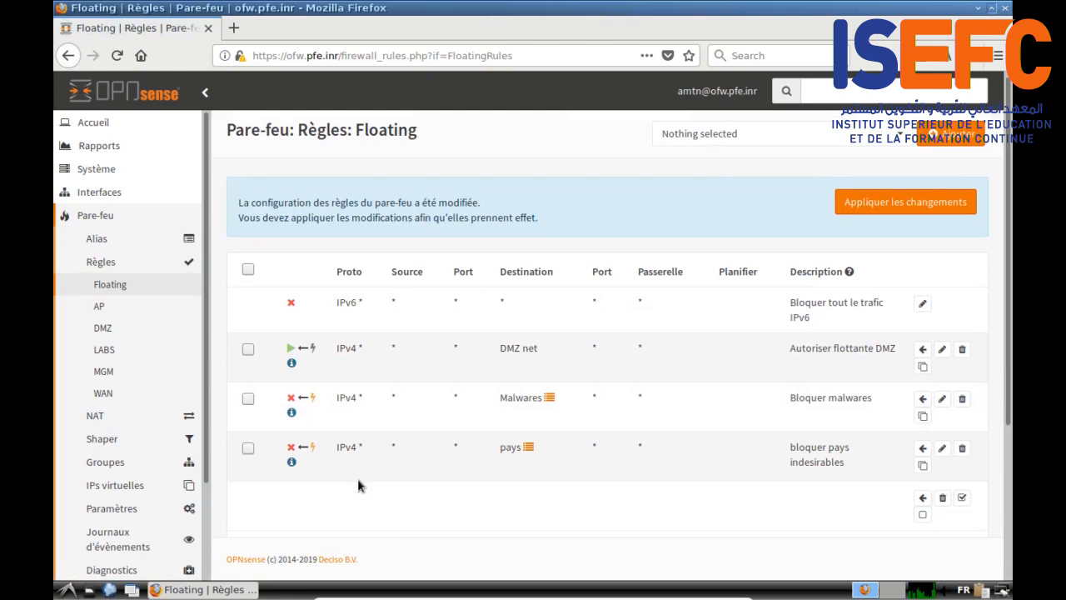
Move the "Autoriser flottante DMZ" rule below the Malwares and pays blocking rules and apply the firewall changes
scroll(358, 478, "down", 1)
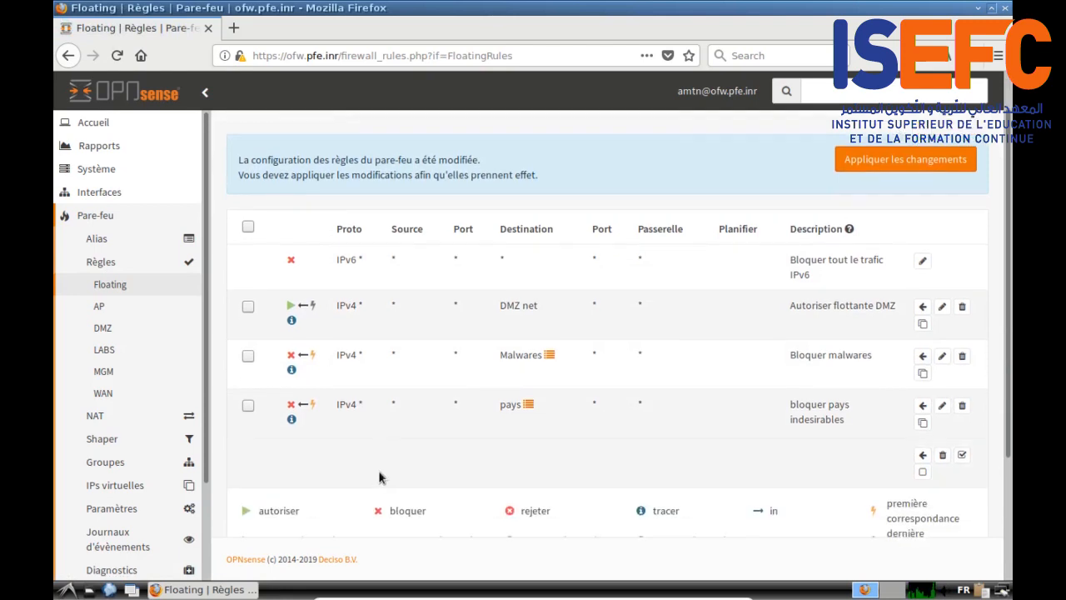
left_click(248, 309)
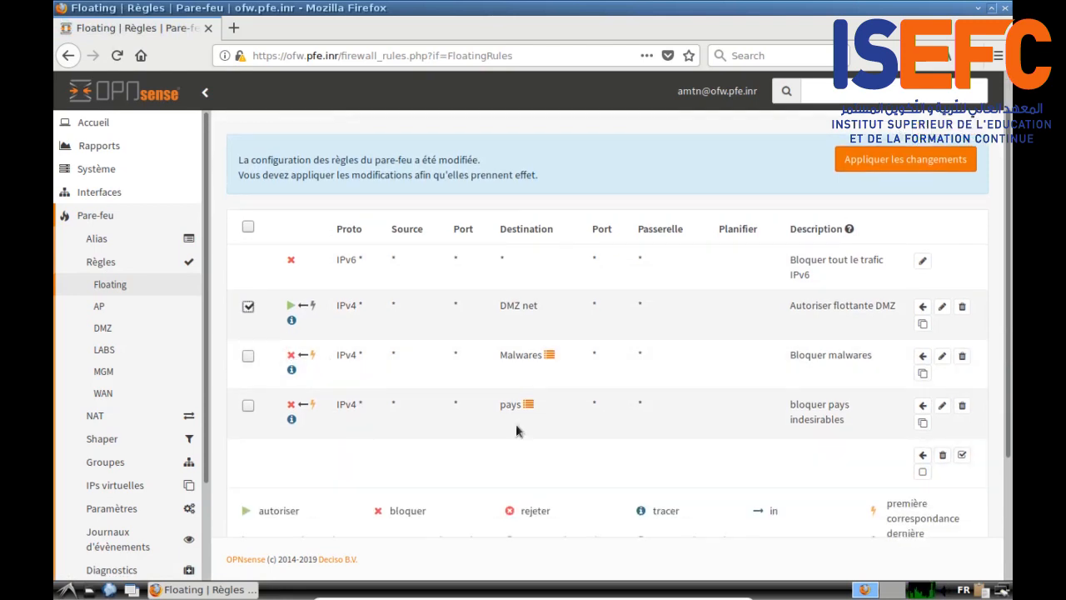
left_click(923, 455)
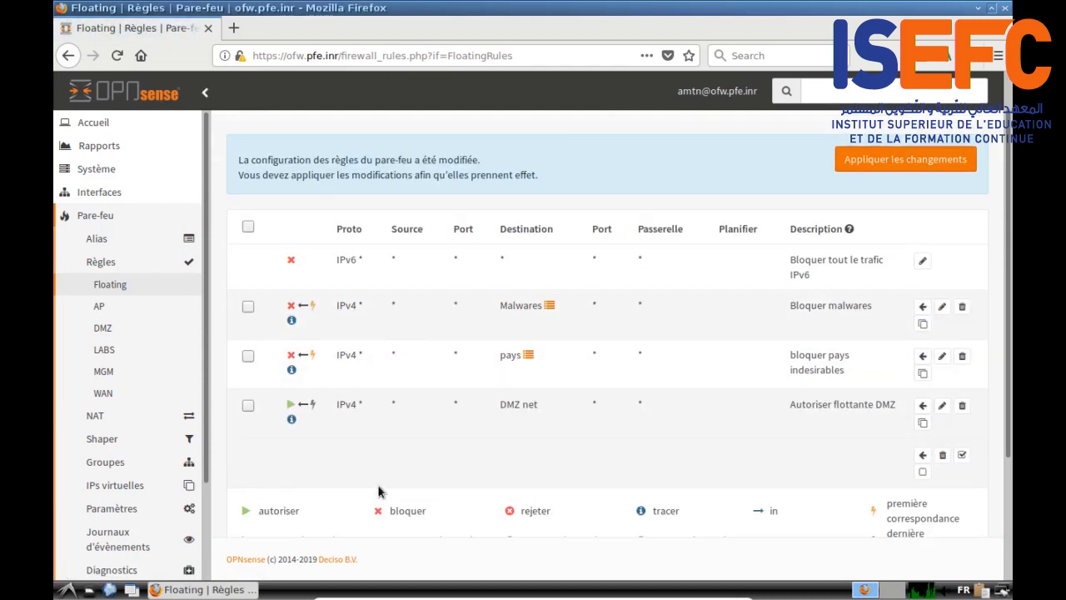
left_click(905, 163)
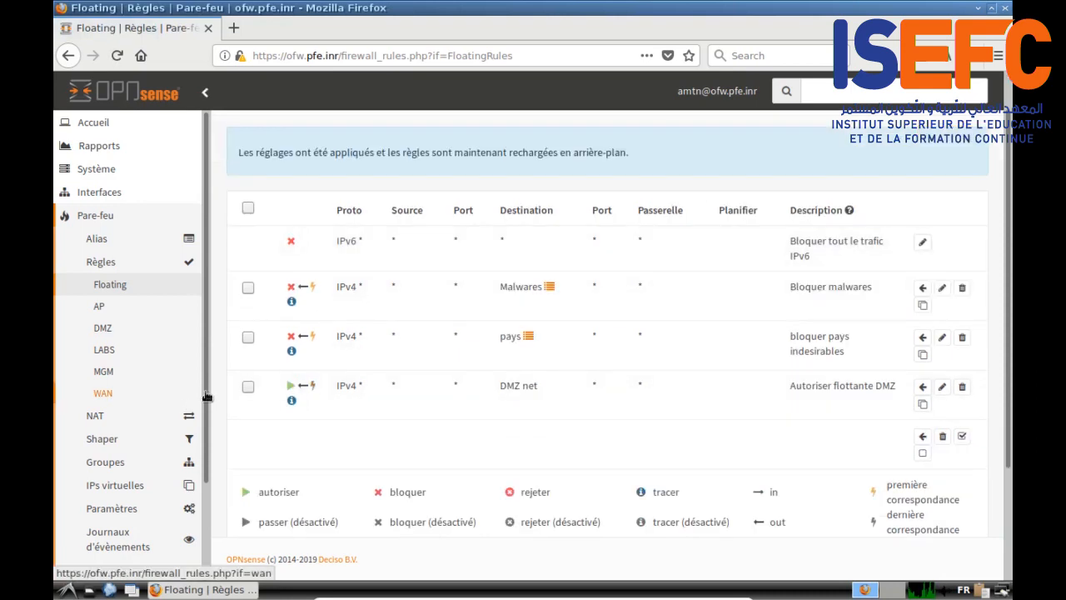
scroll(216, 394, "down", 2)
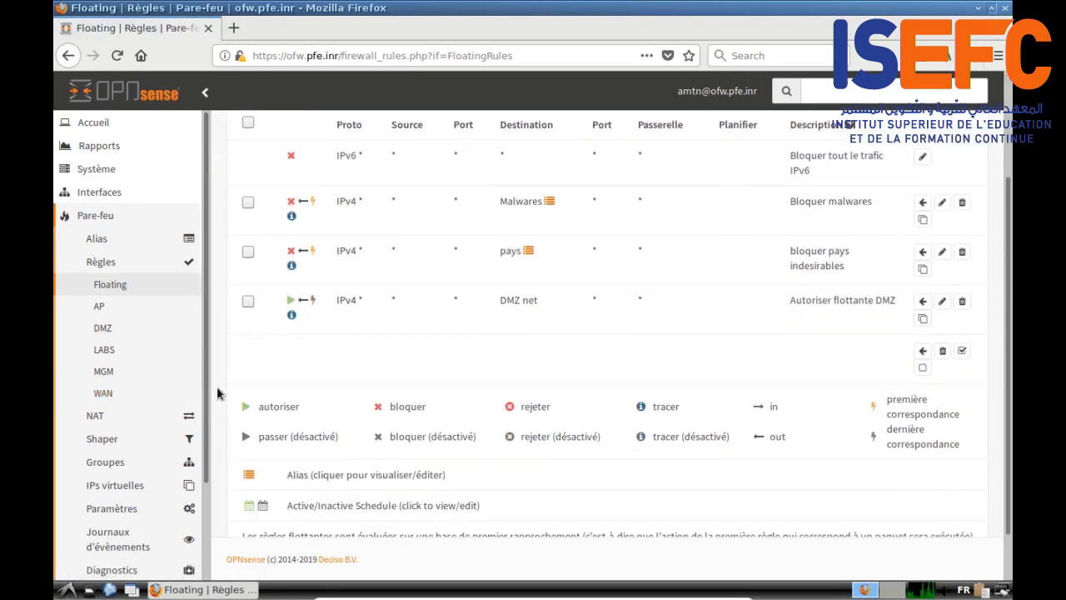
left_click_drag(209, 353, 198, 471)
left_click(115, 462)
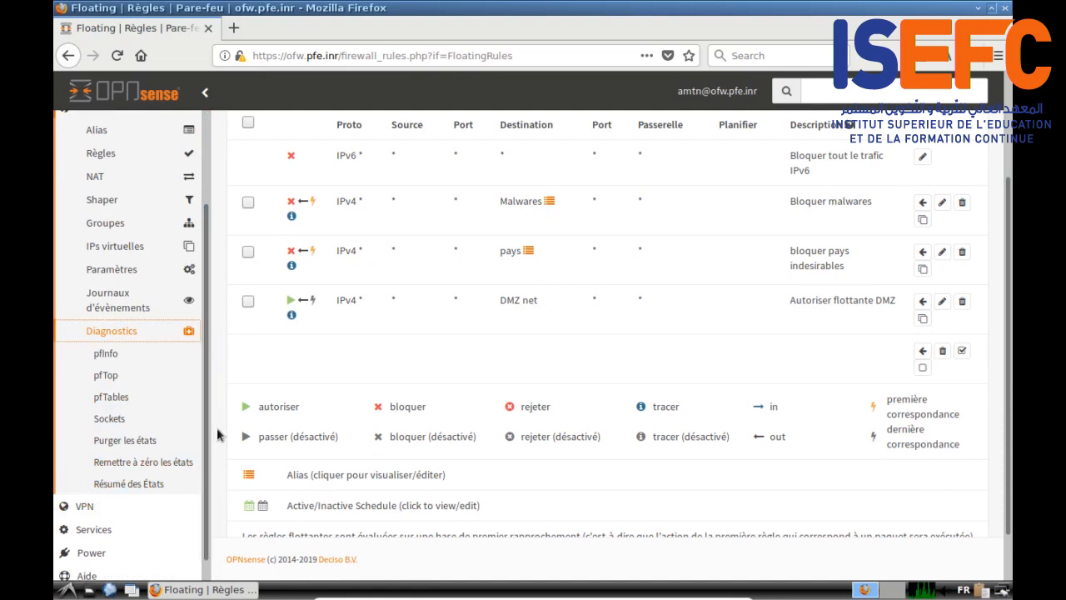
scroll(216, 415, "up", 3)
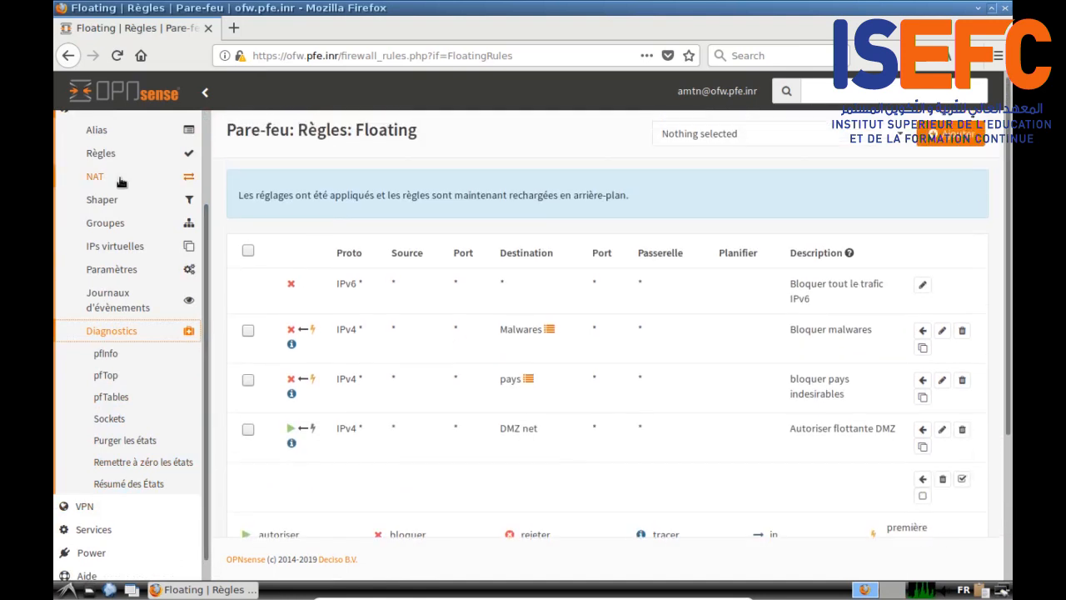
scroll(125, 215, "up", 3)
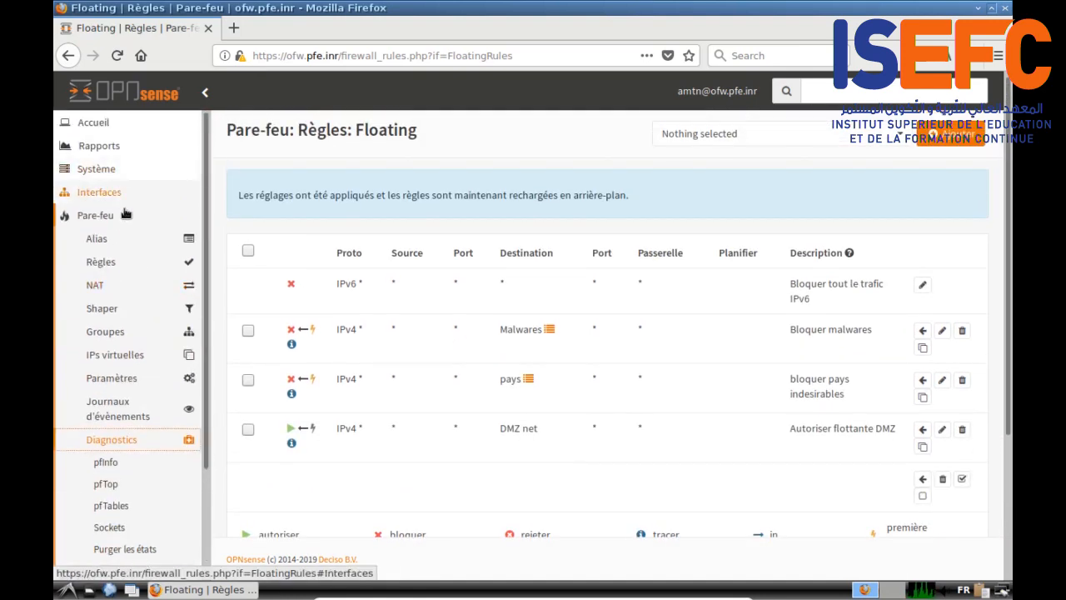
Open the system's Cron settings and review the schedule and command of the "Mise à jour des listes noires" job
left_click(94, 169)
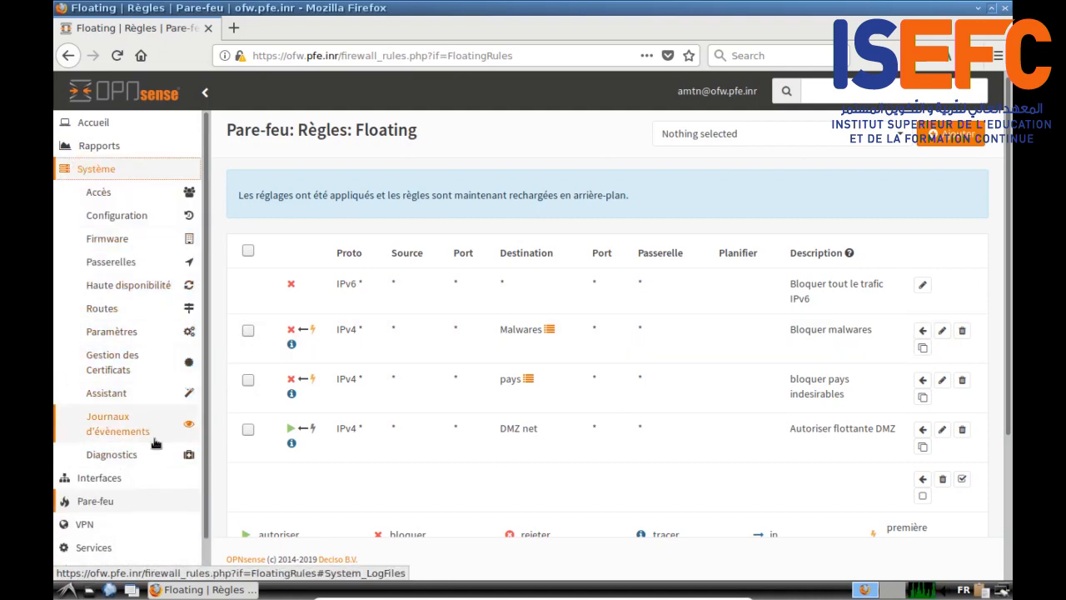
left_click(112, 331)
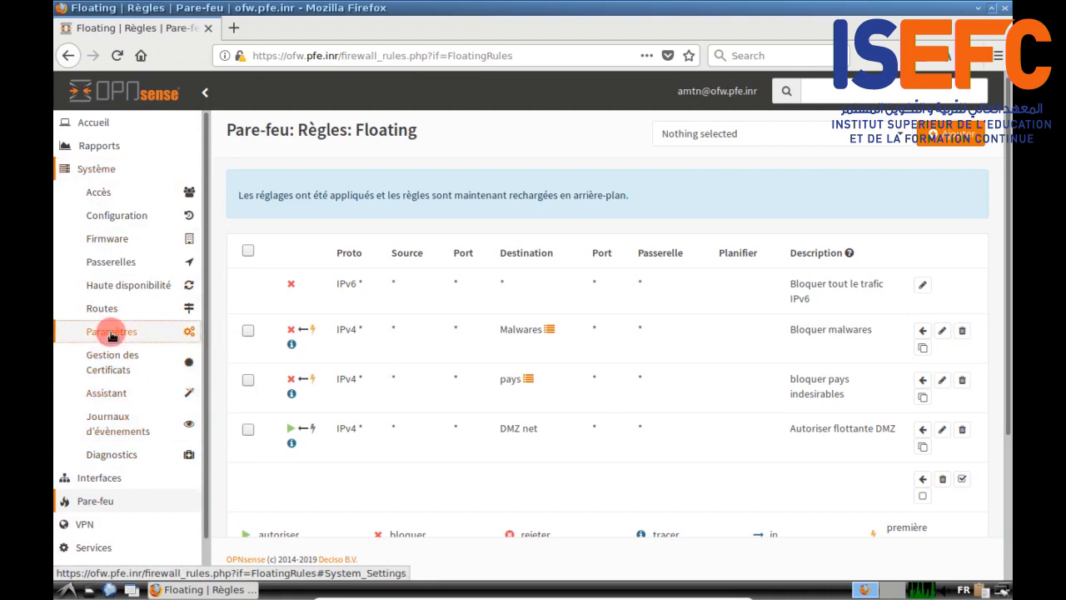
left_click(104, 376)
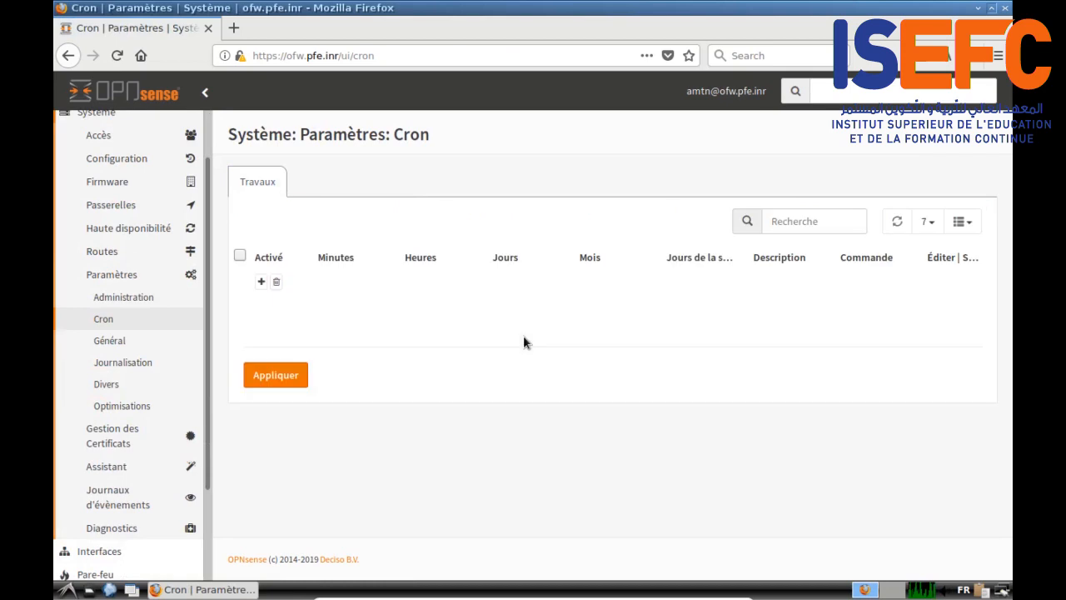
left_click(933, 281)
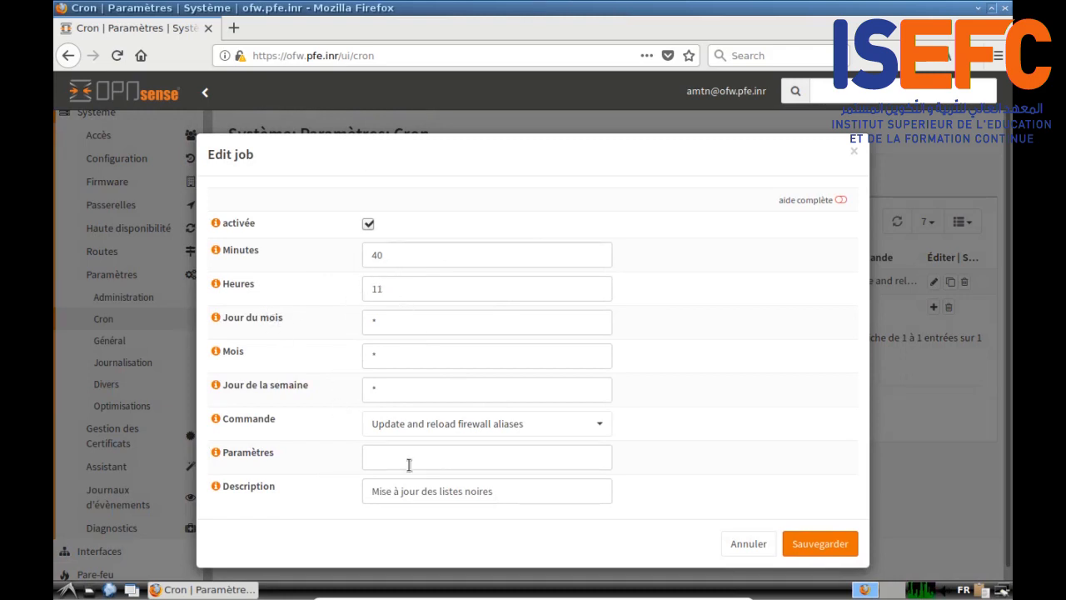
left_click(415, 426)
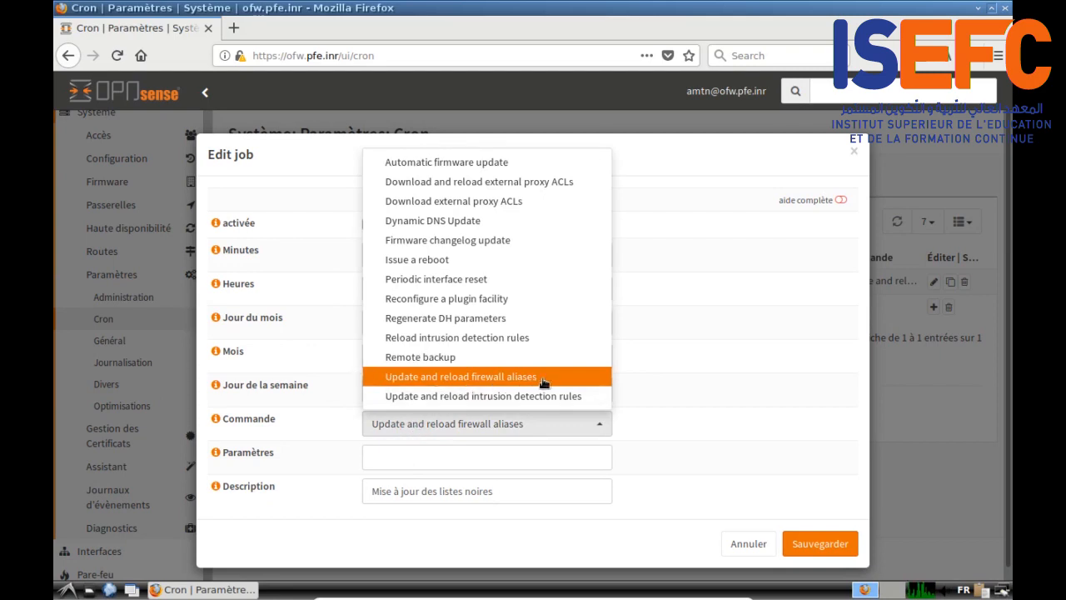
left_click(696, 372)
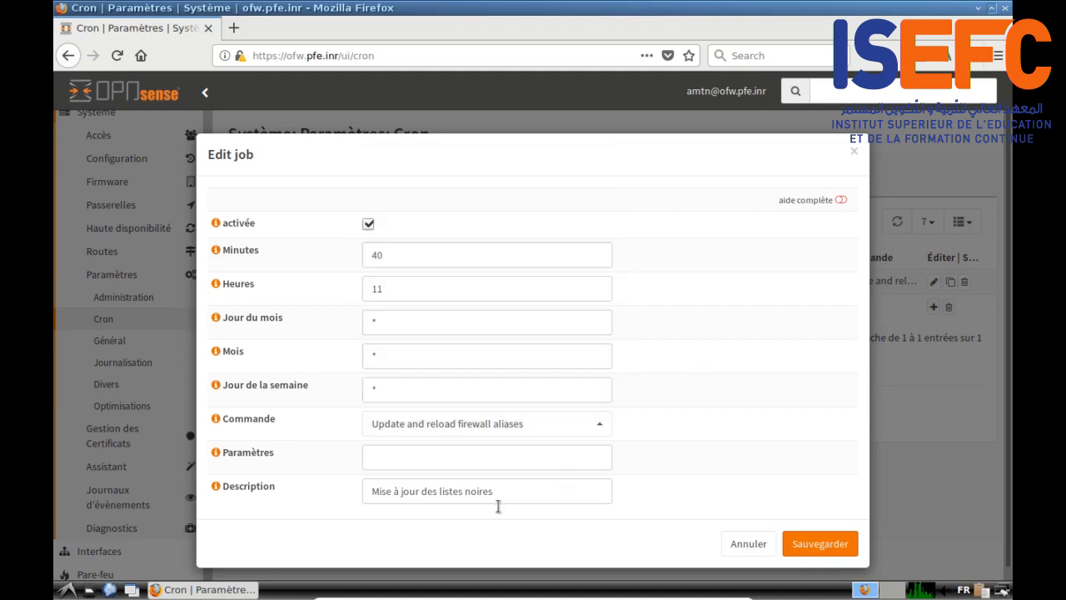
left_click(748, 542)
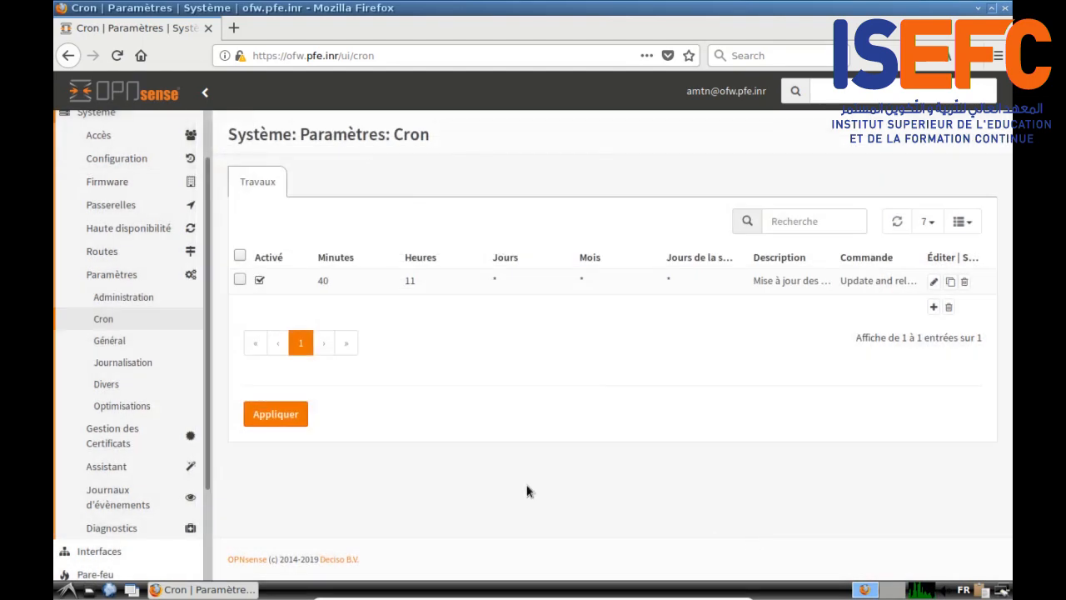
Open the firewall's pfTables diagnostics and display the Malwares table
left_click_drag(209, 369, 215, 491)
left_click(121, 416)
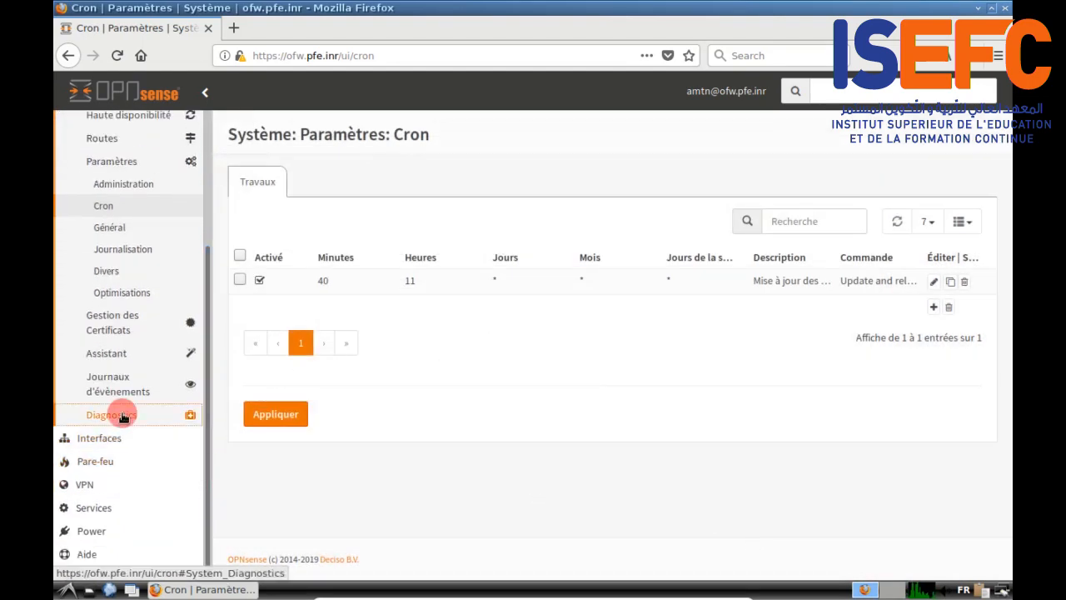
left_click(121, 416)
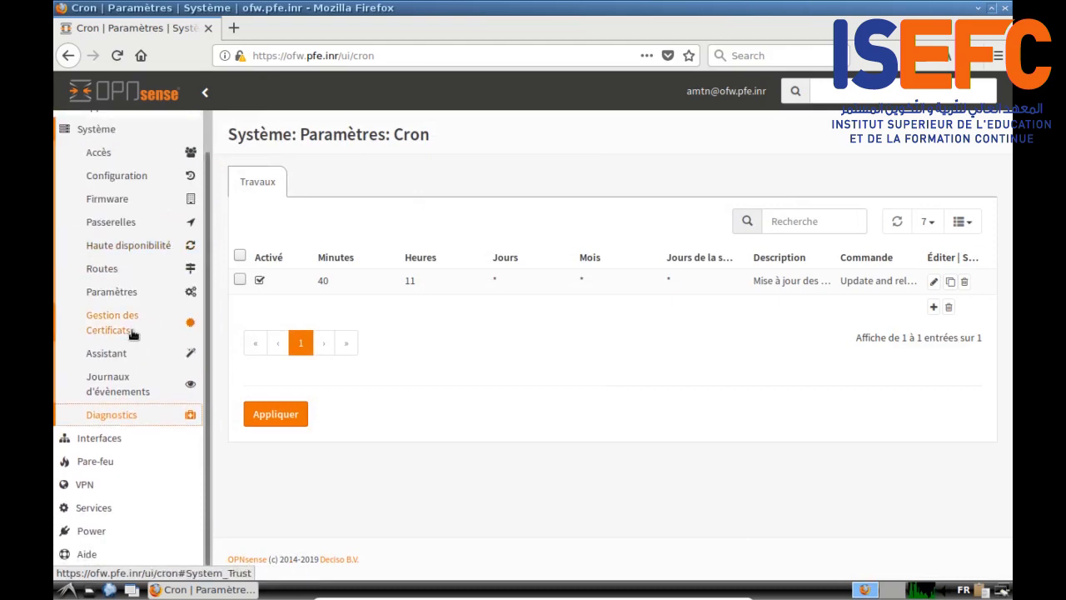
left_click(94, 464)
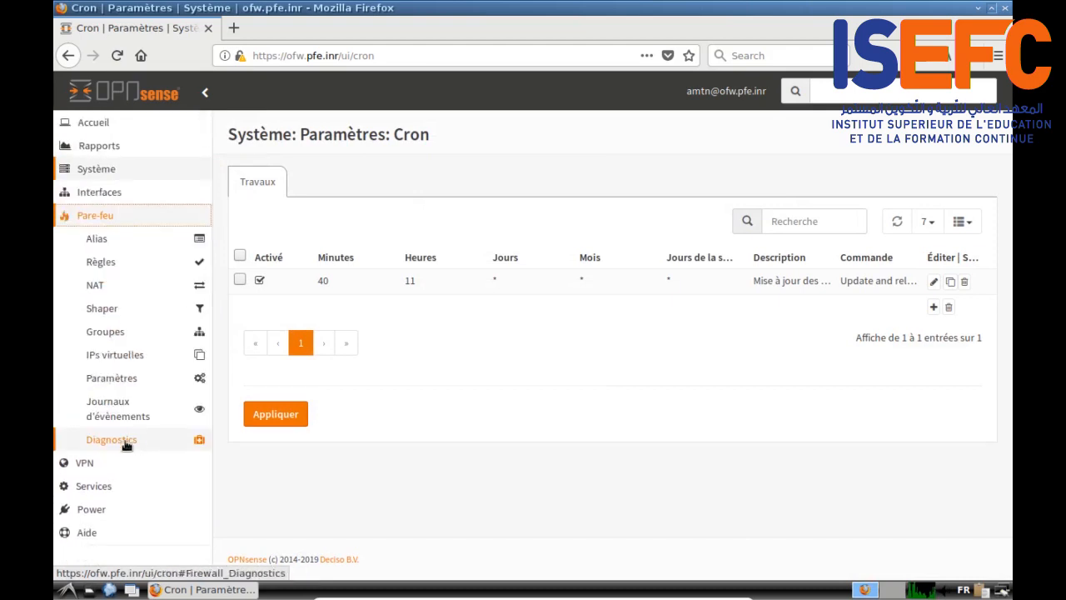
left_click(117, 438)
scroll(158, 383, "down", 3)
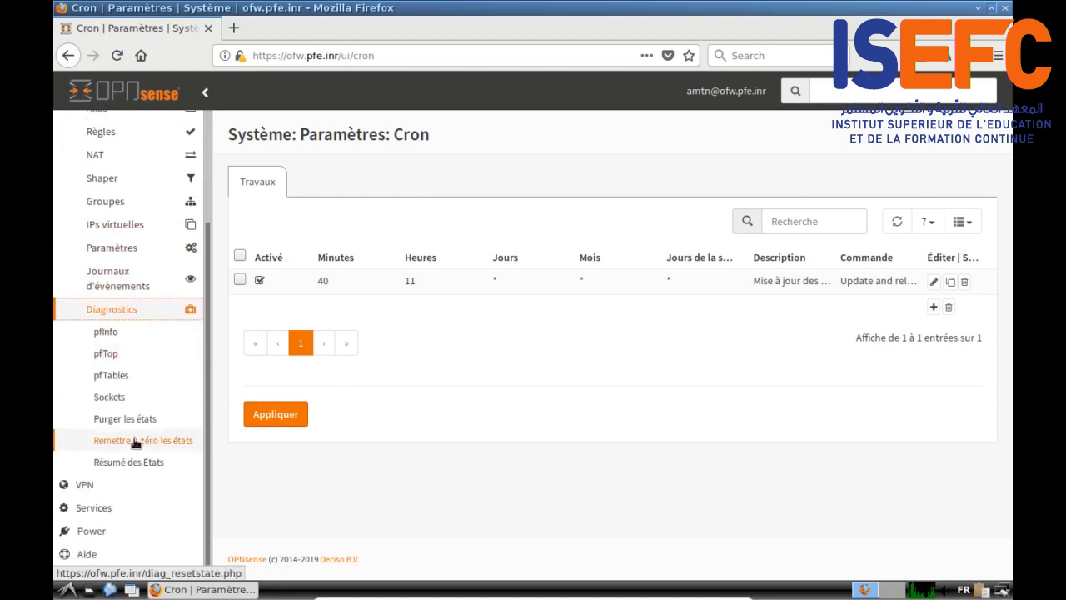
left_click(108, 376)
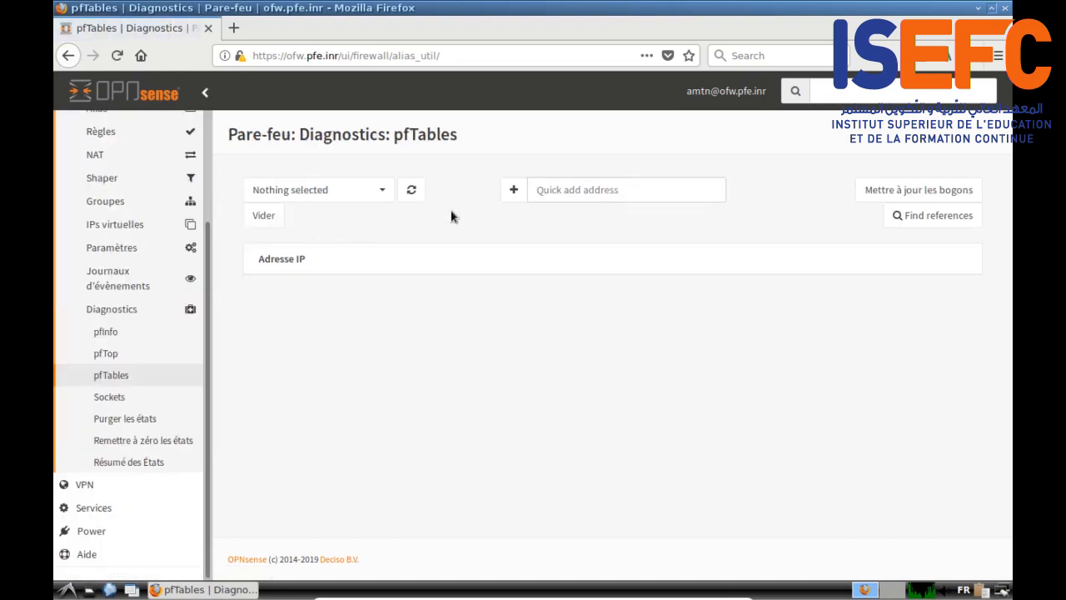
left_click(384, 195)
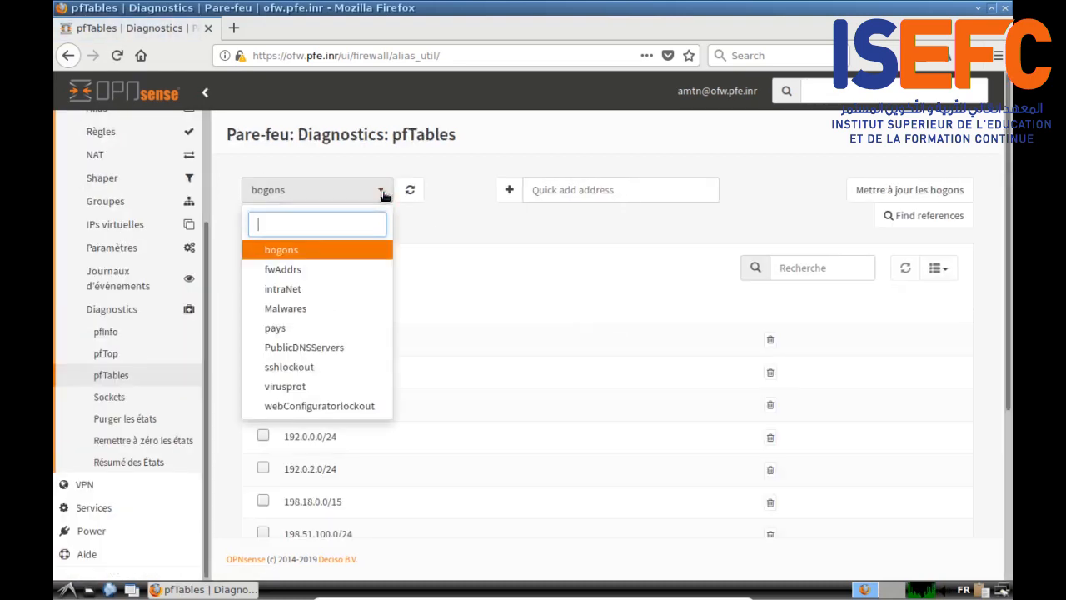
left_click(300, 310)
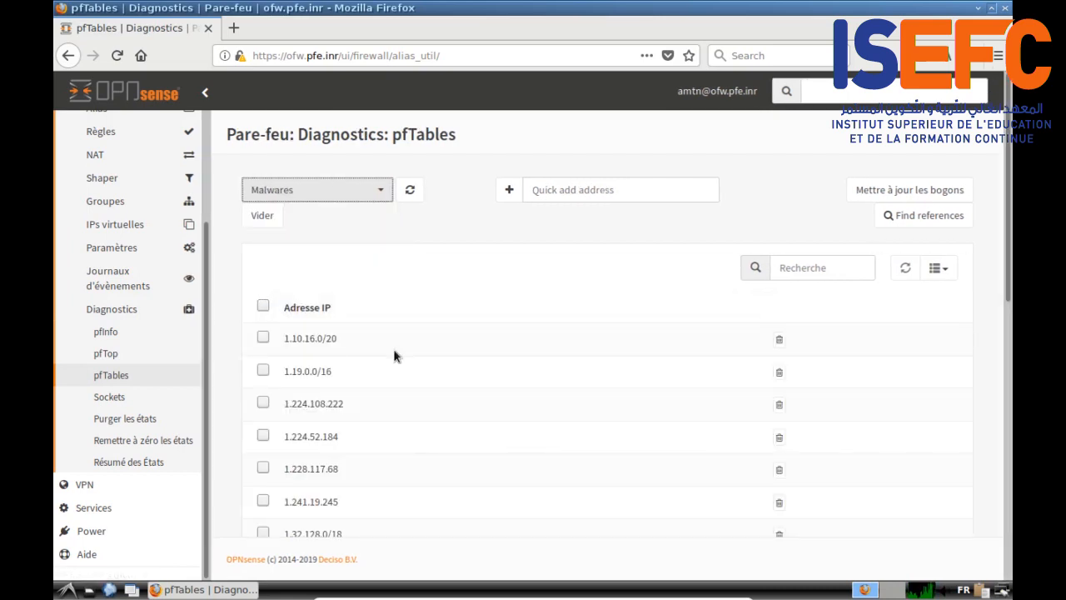
Examine the addresses, network ranges and number of entries in the Malwares table
scroll(489, 381, "down", 4)
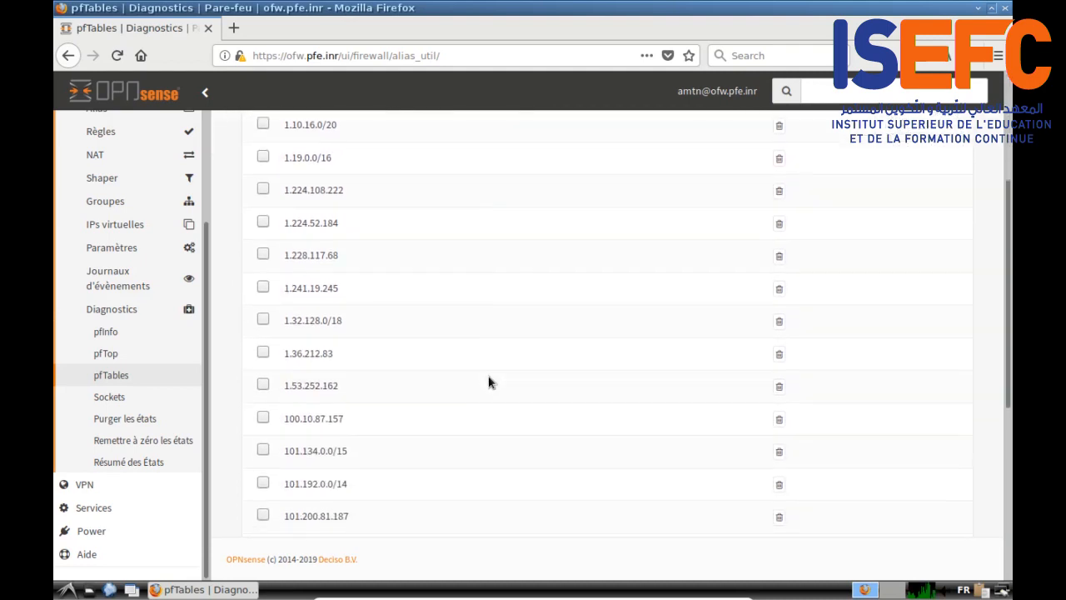
scroll(489, 381, "down", 7)
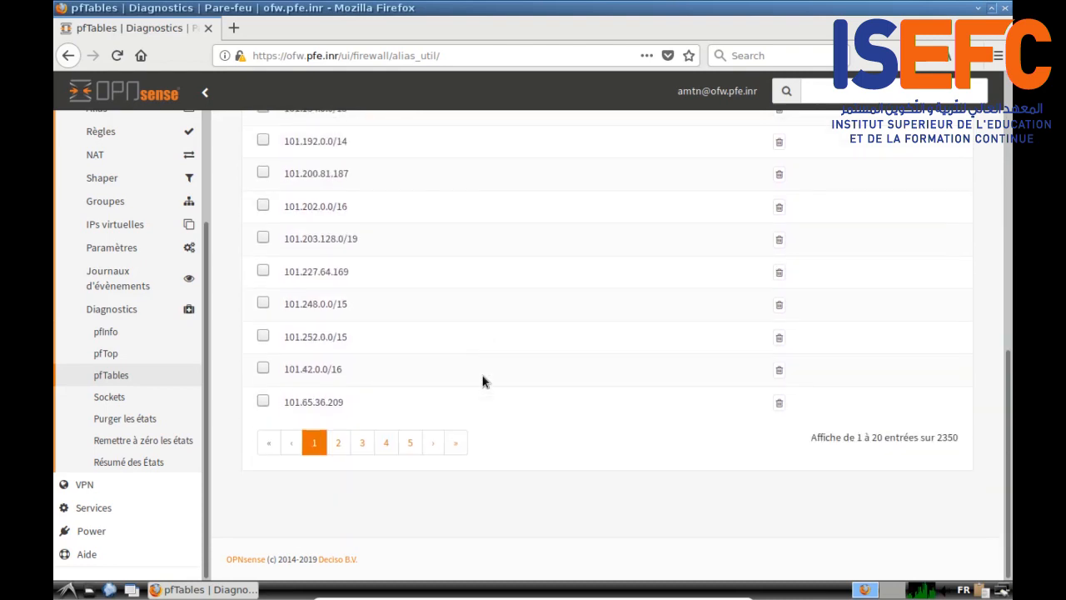
scroll(483, 382, "up", 10)
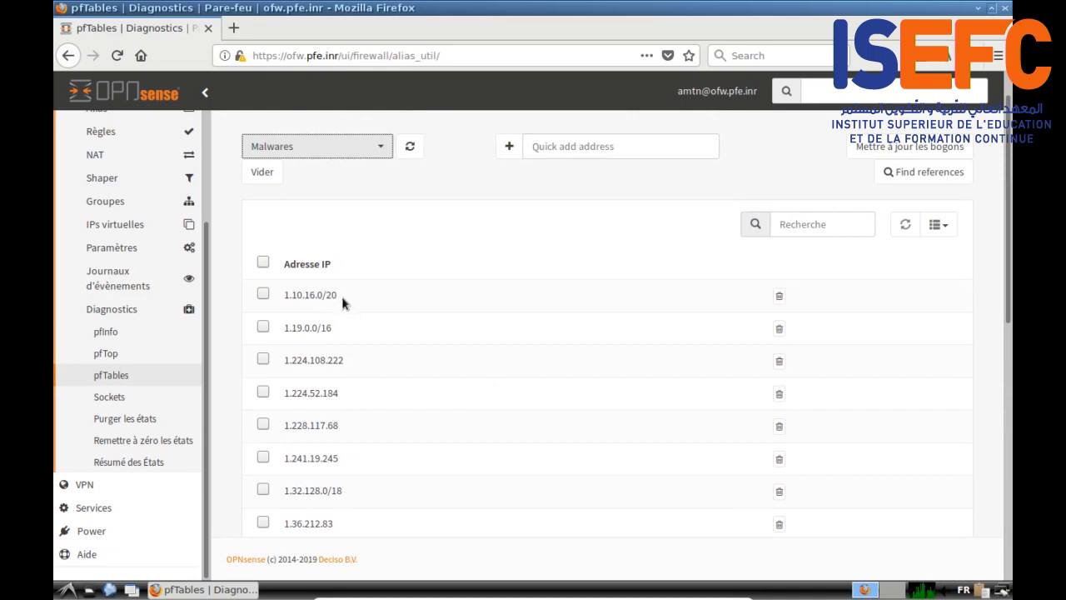
scroll(420, 390, "down", 10)
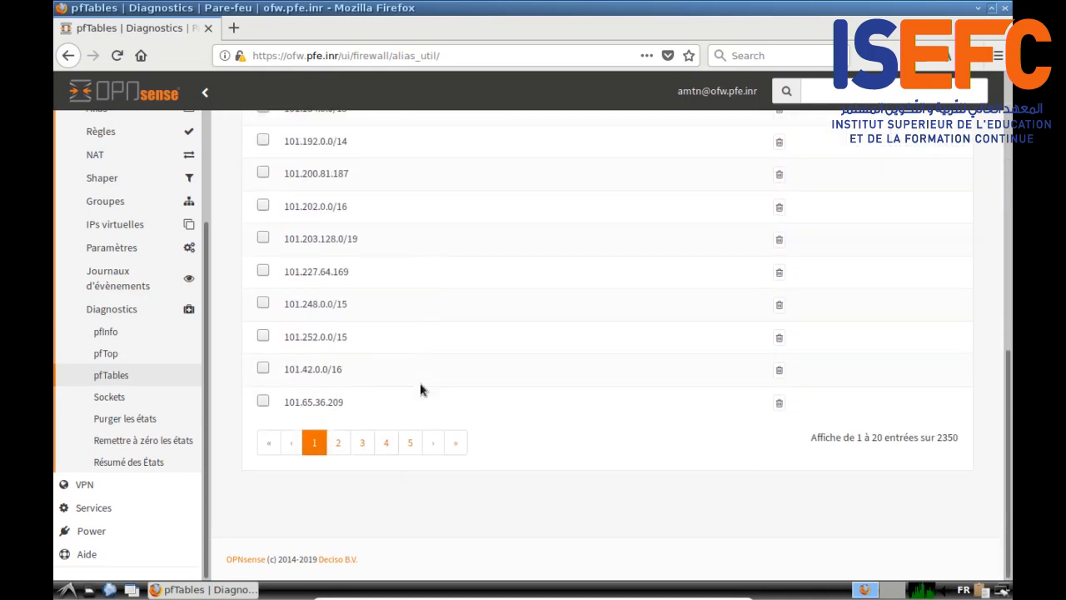
left_click_drag(936, 443, 951, 443)
scroll(559, 452, "up", 10)
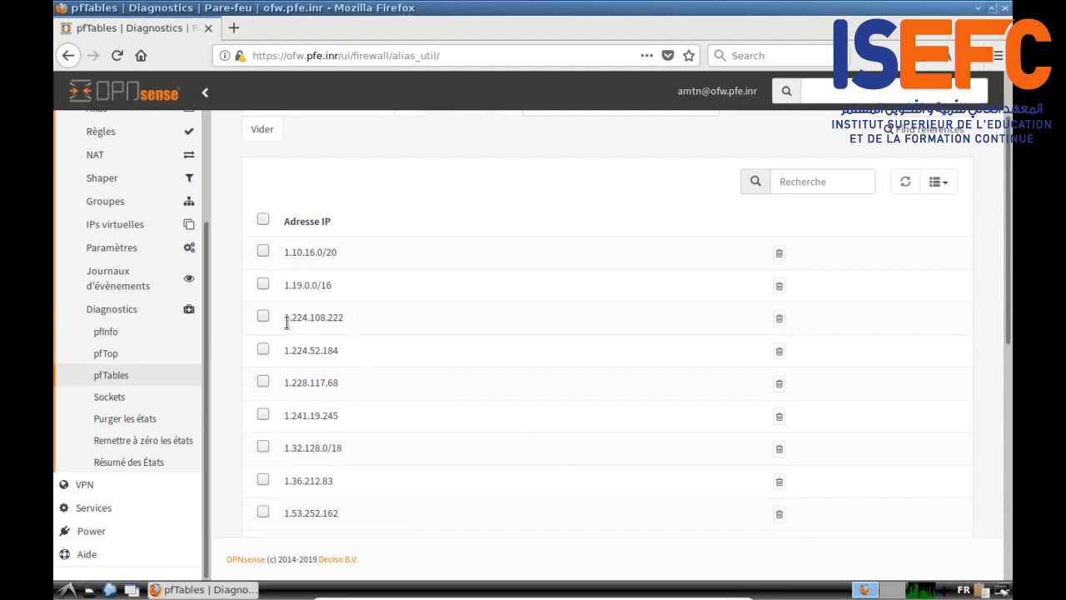
left_click_drag(287, 323, 341, 319)
left_click_drag(283, 254, 338, 253)
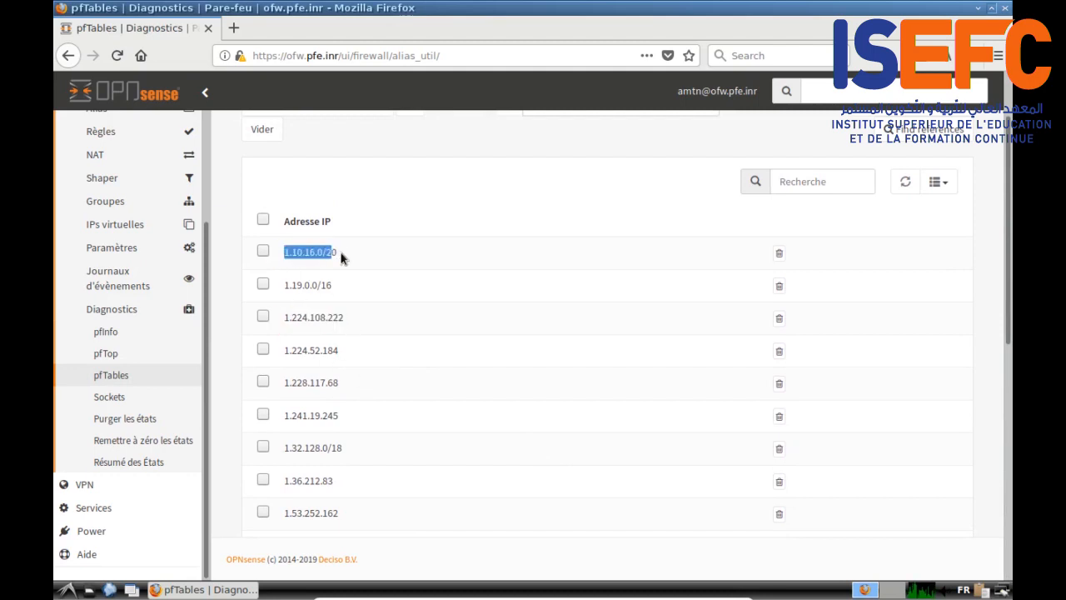
scroll(473, 348, "down", 10)
scroll(473, 348, "up", 5)
scroll(473, 348, "up", 5)
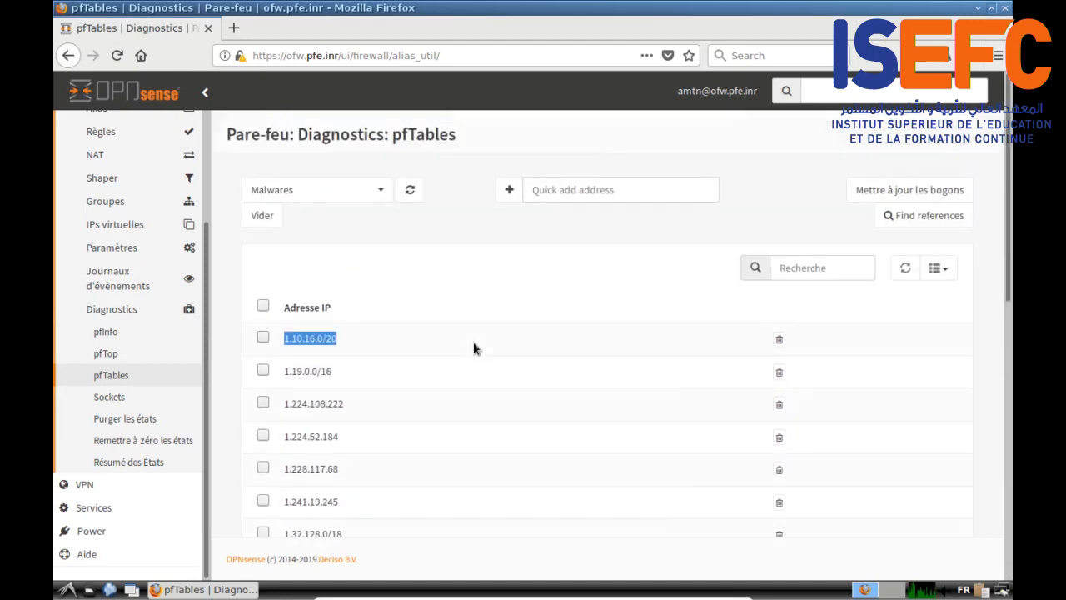
Display the pays table and examine its network ranges through the end of the first page
left_click(383, 188)
left_click(329, 327)
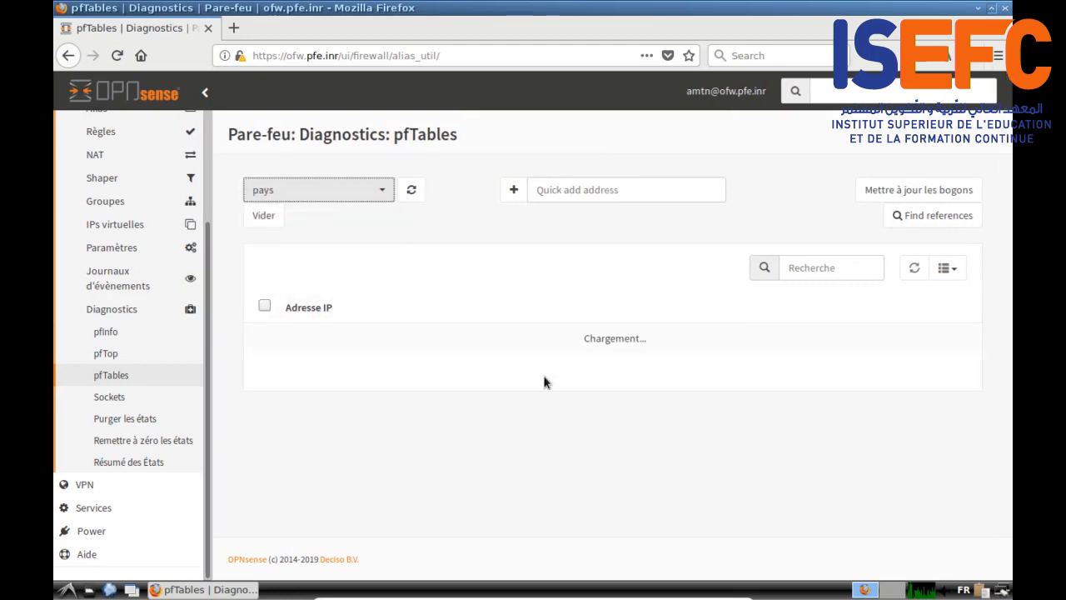
scroll(543, 375, "down", 1)
scroll(543, 376, "down", 1)
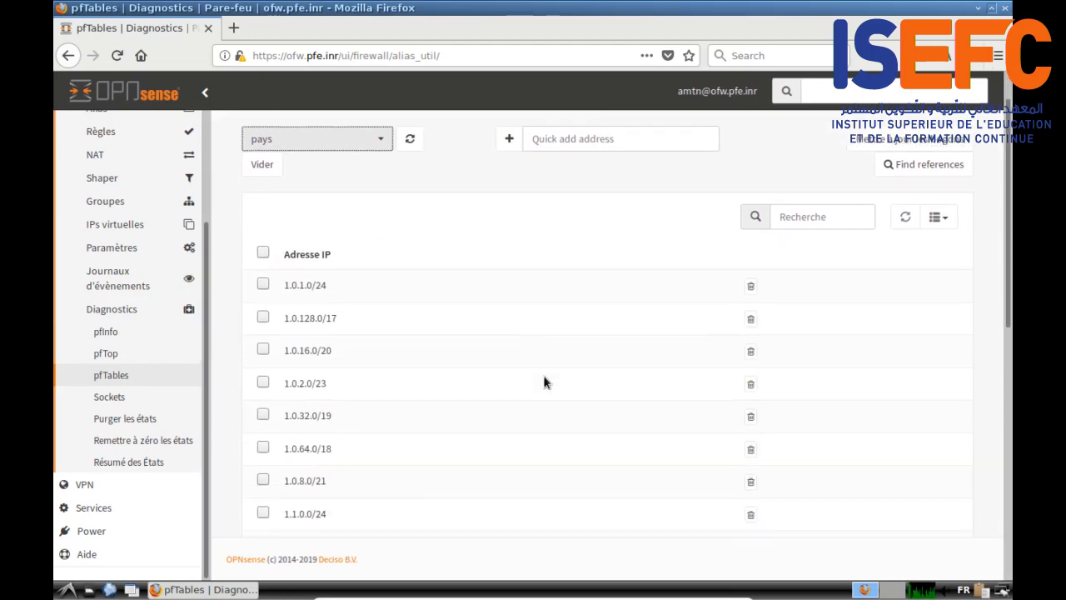
scroll(543, 382, "down", 5)
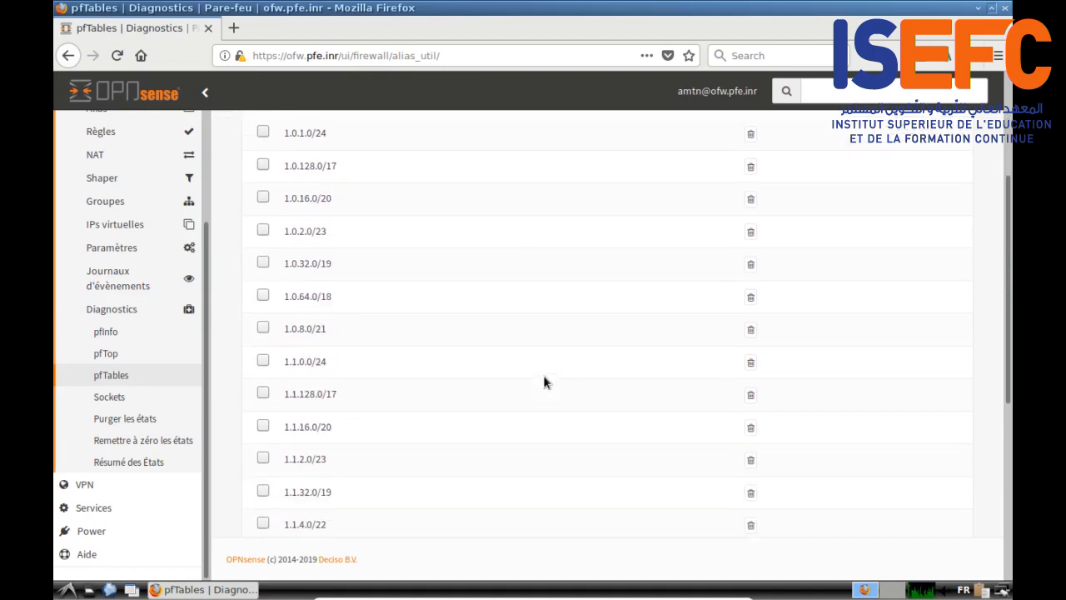
scroll(543, 382, "down", 5)
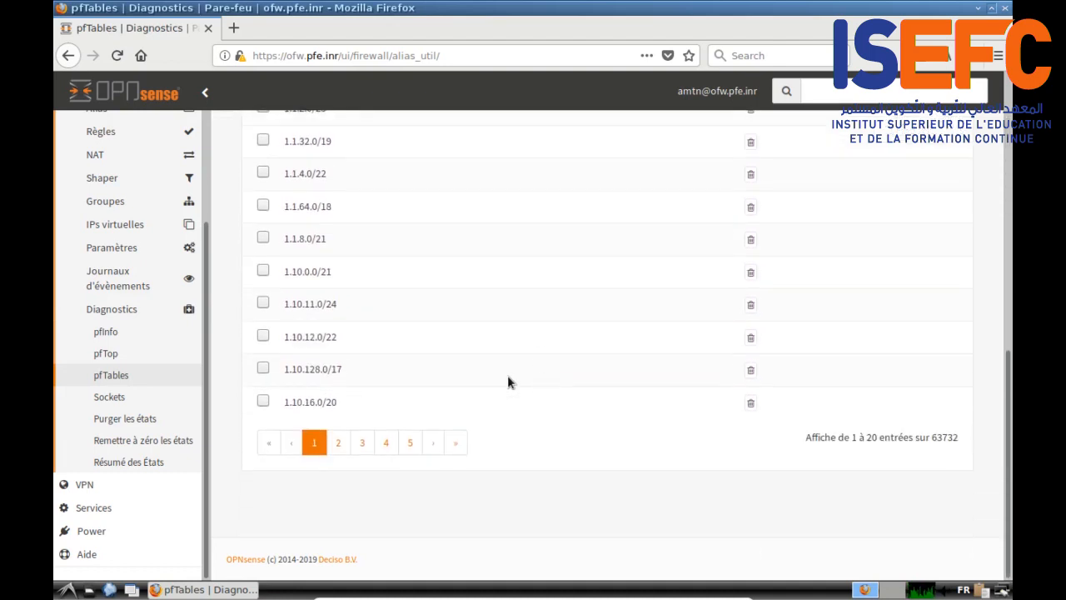
Page through the pays table as far as page 5 and examine its network ranges and total number of entries
left_click(339, 444)
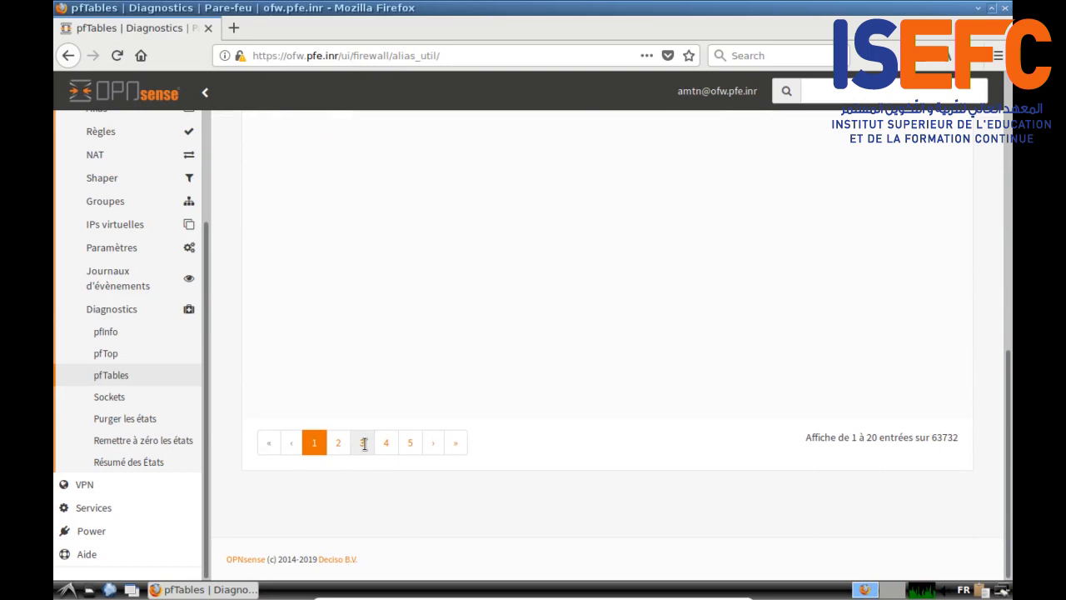
left_click(397, 448)
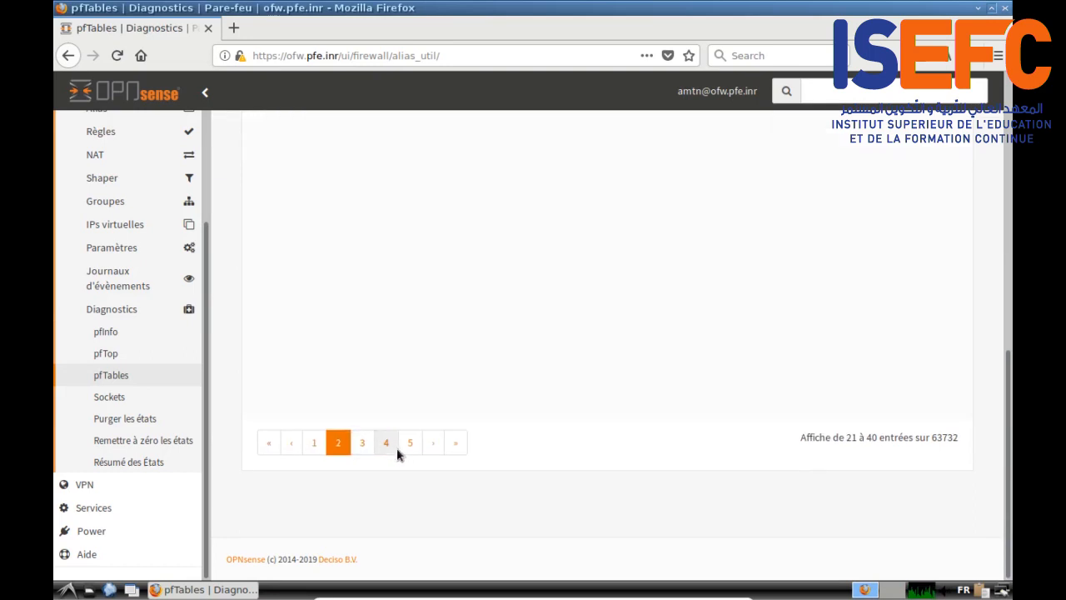
left_click(412, 442)
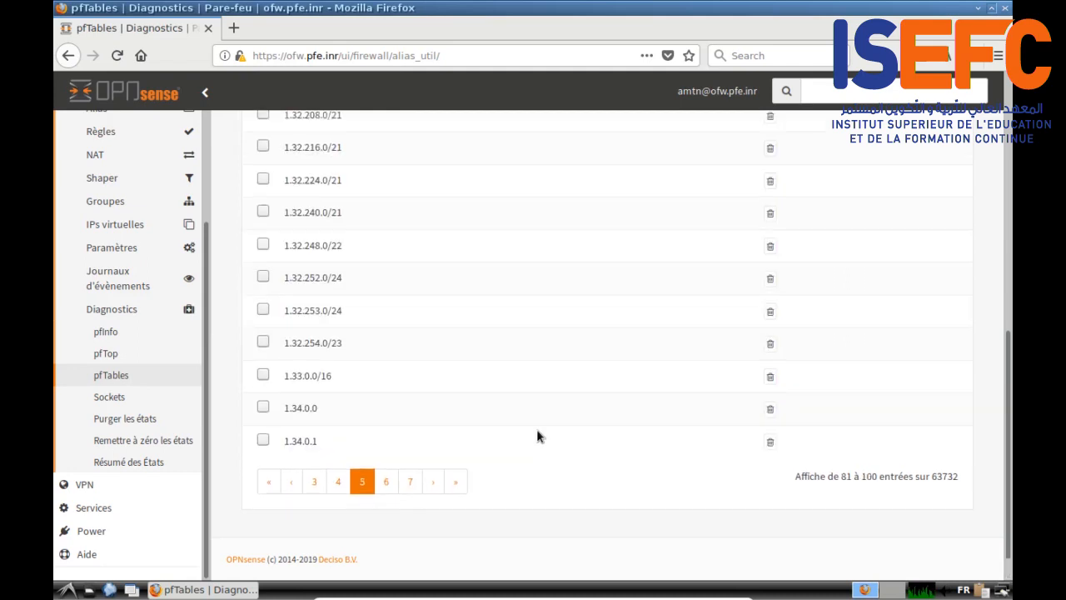
scroll(537, 433, "up", 5)
scroll(537, 433, "up", 3)
scroll(538, 432, "down", 10)
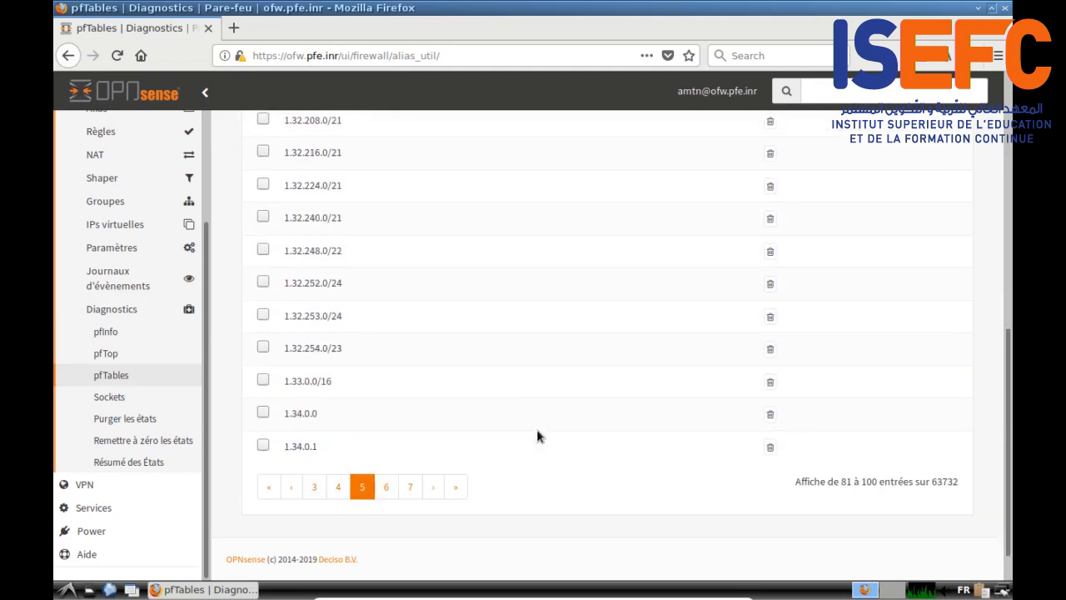
left_click_drag(934, 442, 956, 437)
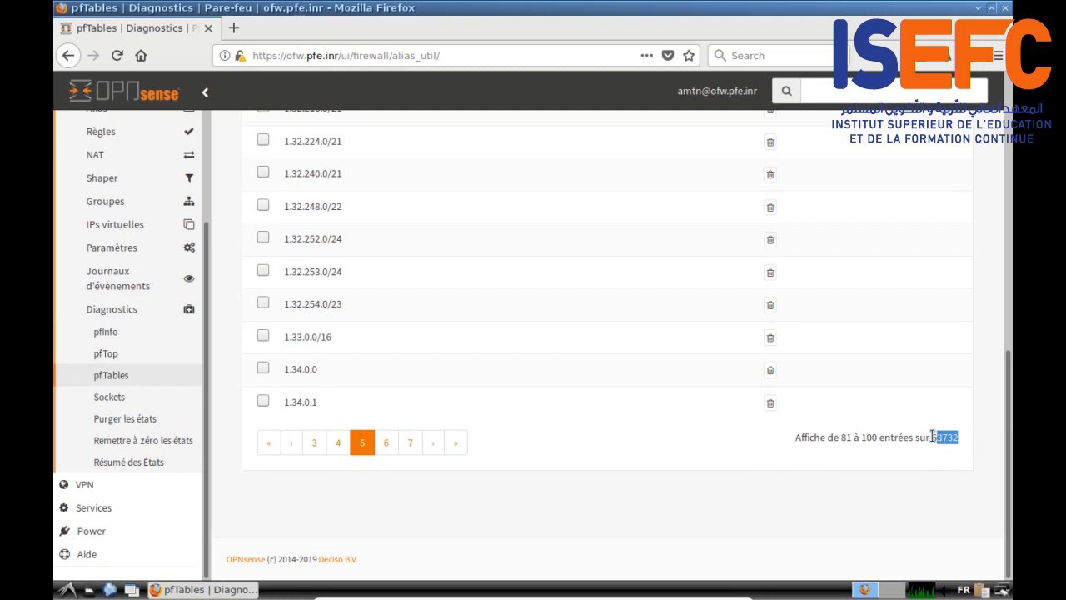
left_click(655, 453)
scroll(655, 453, "up", 7)
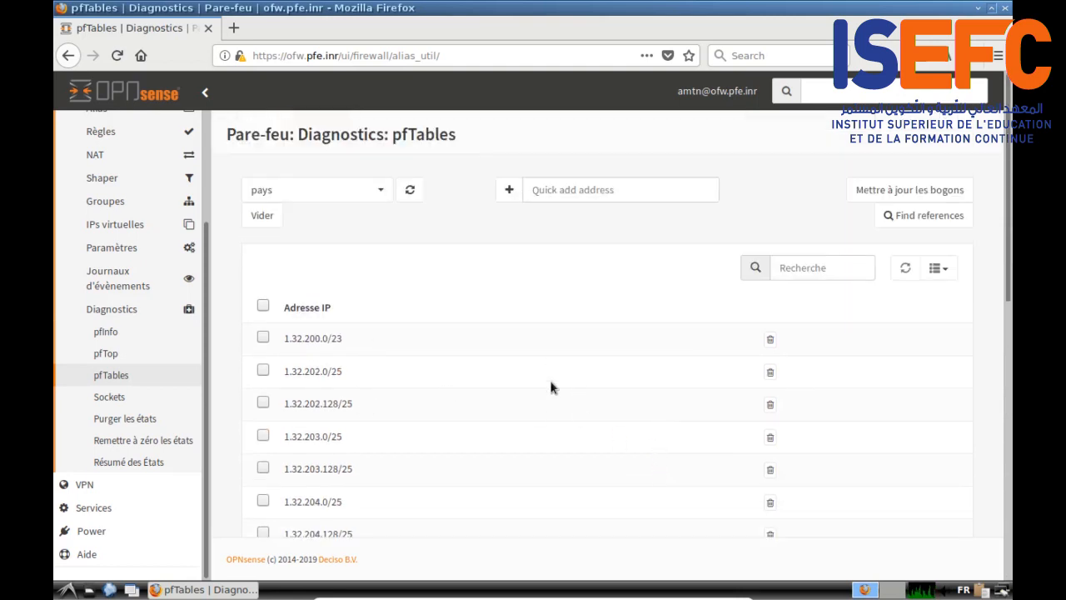
Open Wikipedia in a new browser tab to test web access, and return to the pfTables page
left_click(234, 28)
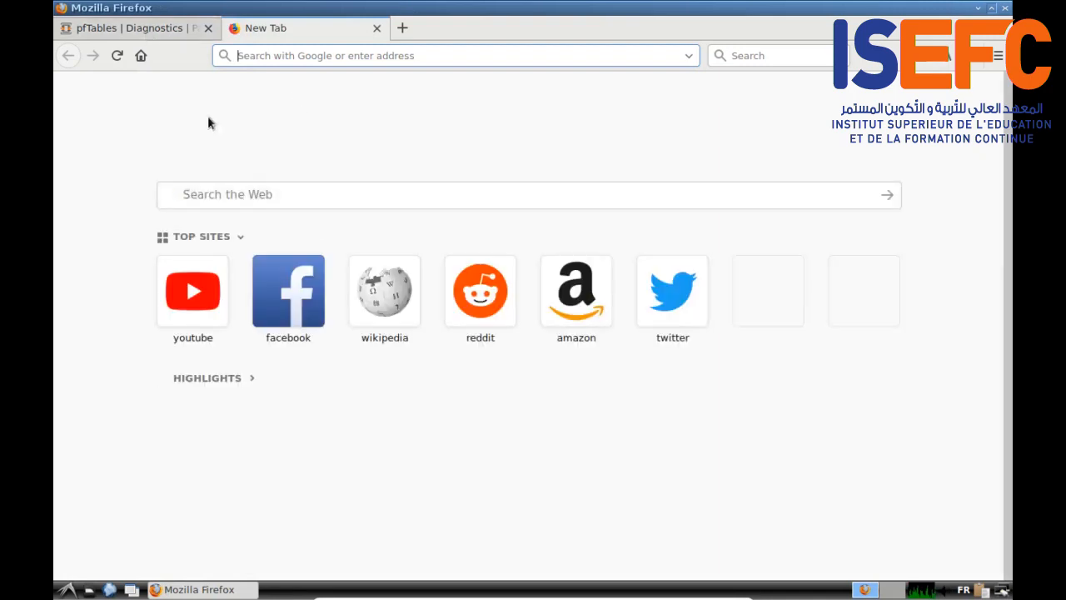
left_click(383, 296)
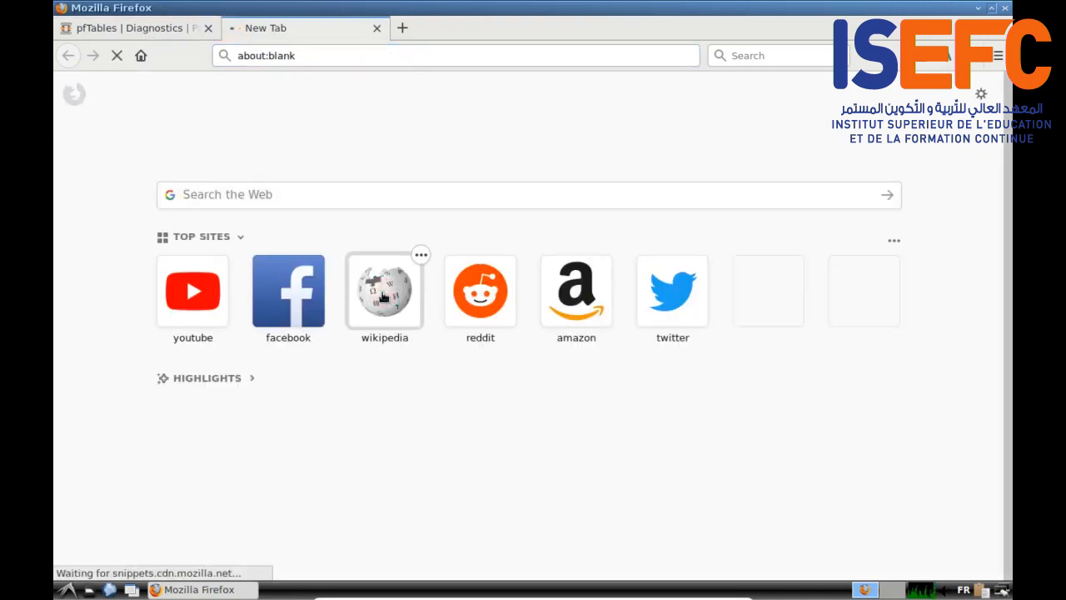
left_click(142, 33)
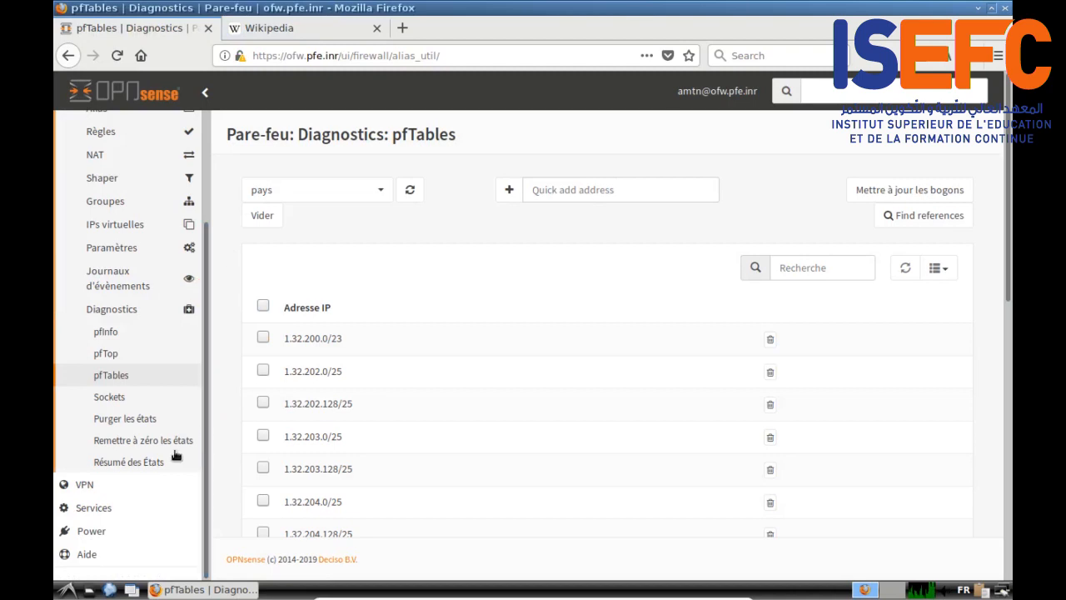
left_click(121, 500)
scroll(126, 481, "down", 4)
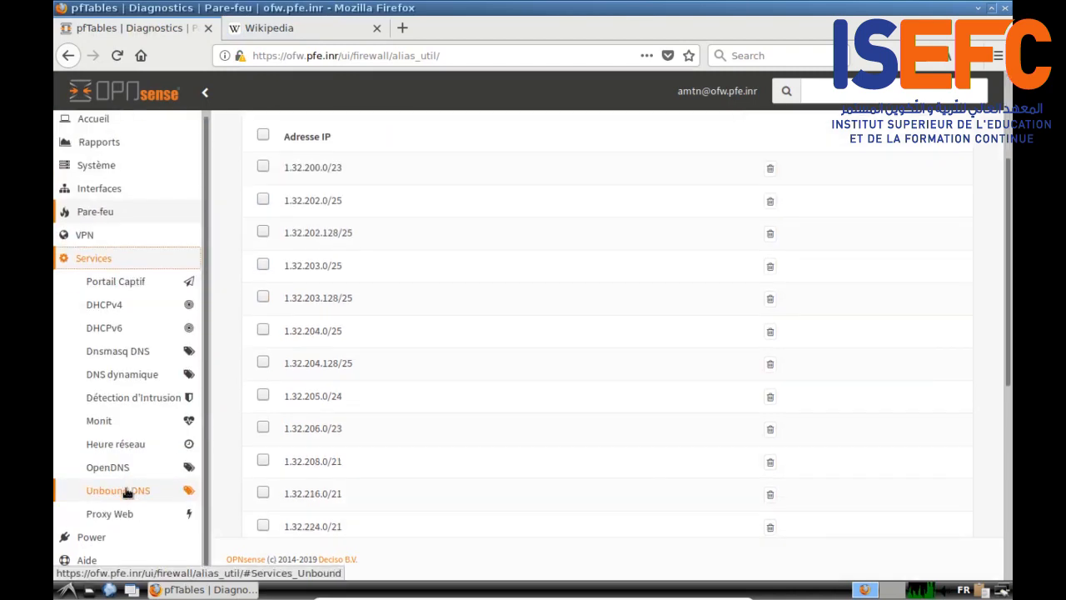
left_click(133, 490)
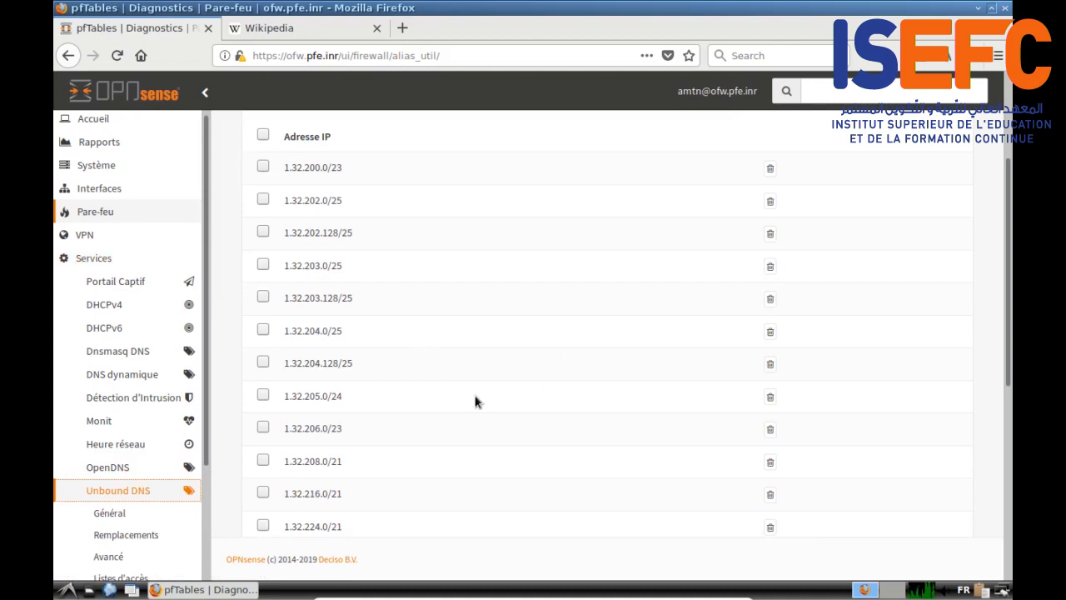
Open the French edition from the Wikipedia page to check that it loads, and open an empty browser tab
left_click(300, 28)
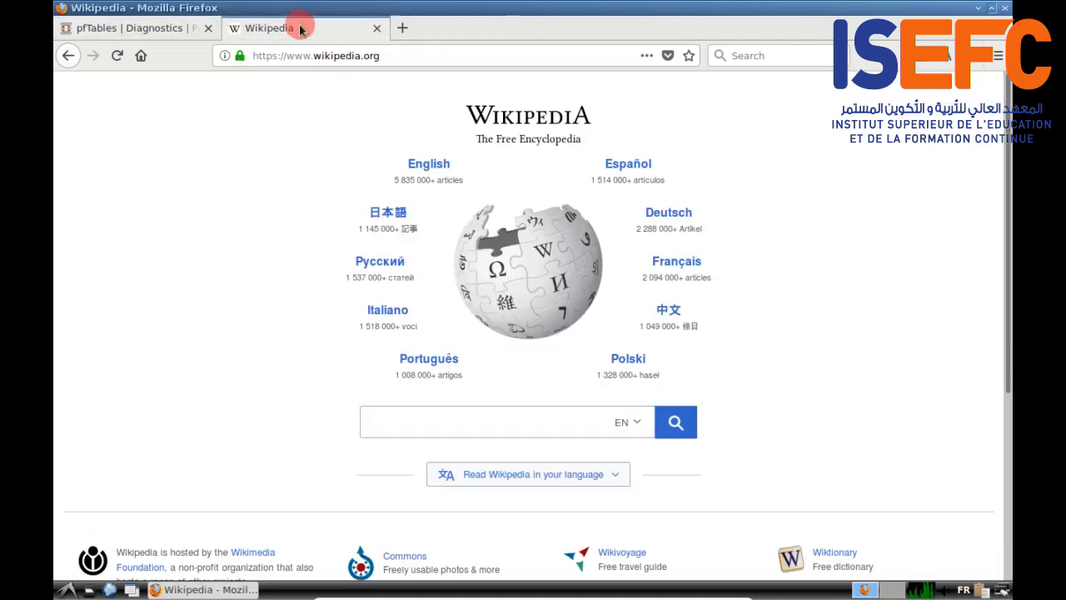
left_click(679, 265)
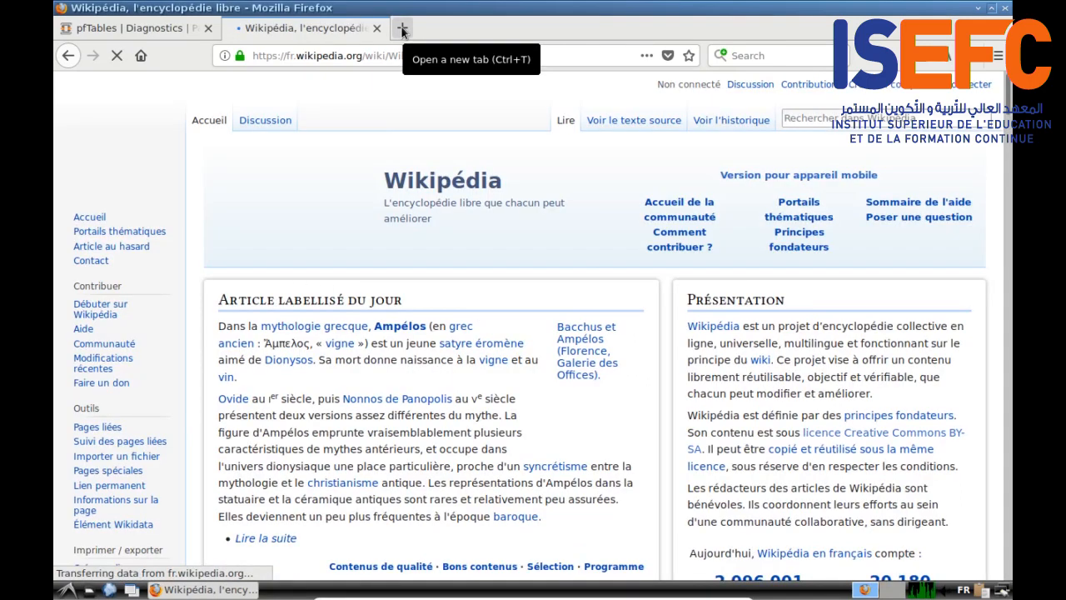
left_click(402, 29)
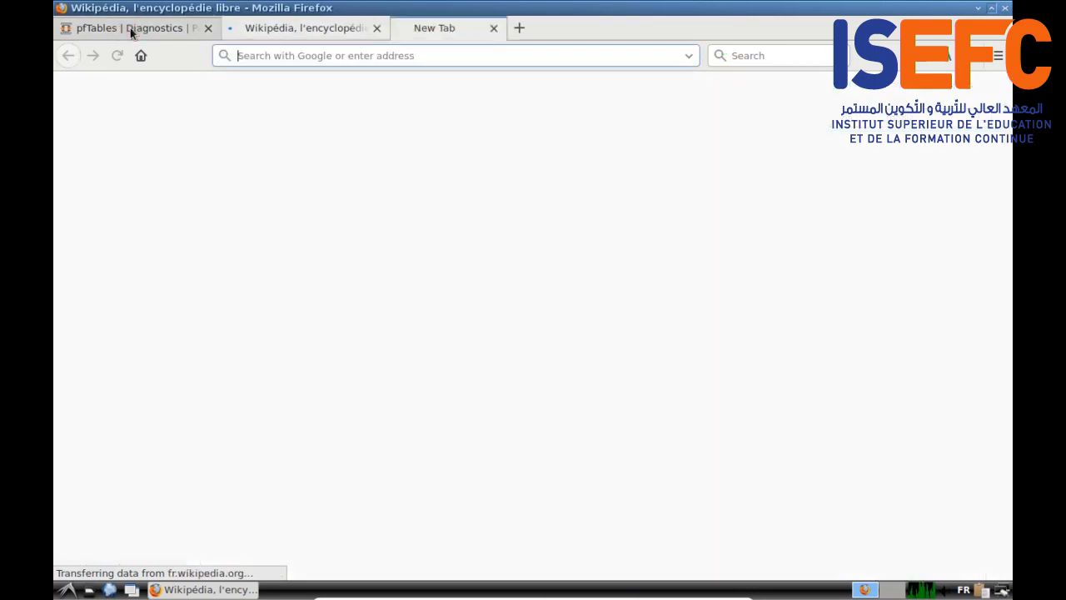
Return to OPNsense, open the dashboard and review the interfaces, system information, resource usage, services and gateway status
left_click(130, 27)
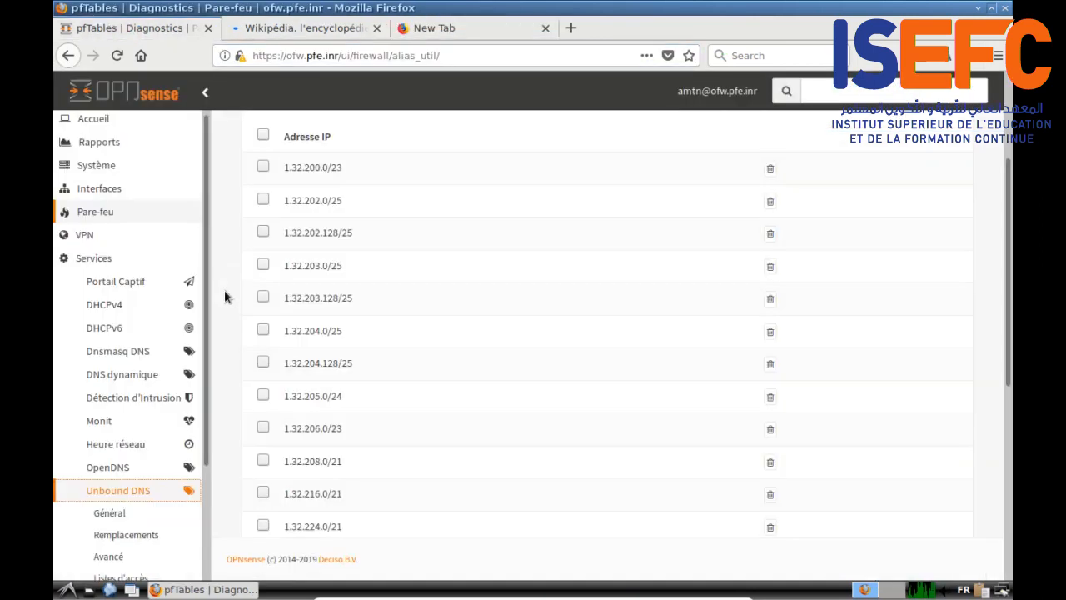
scroll(224, 289, "down", 5)
scroll(224, 289, "up", 10)
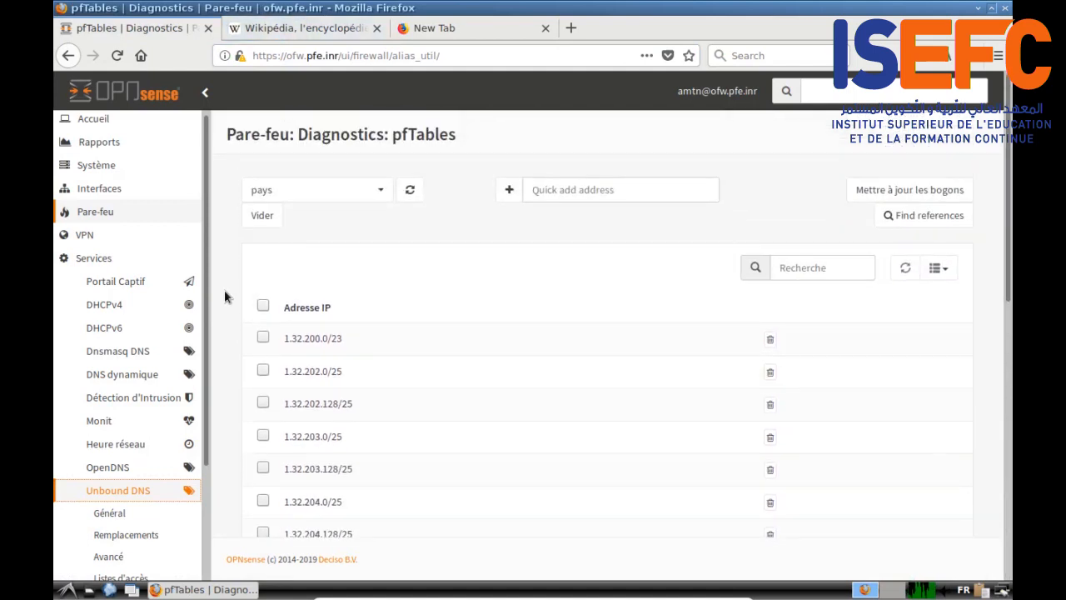
left_click(114, 92)
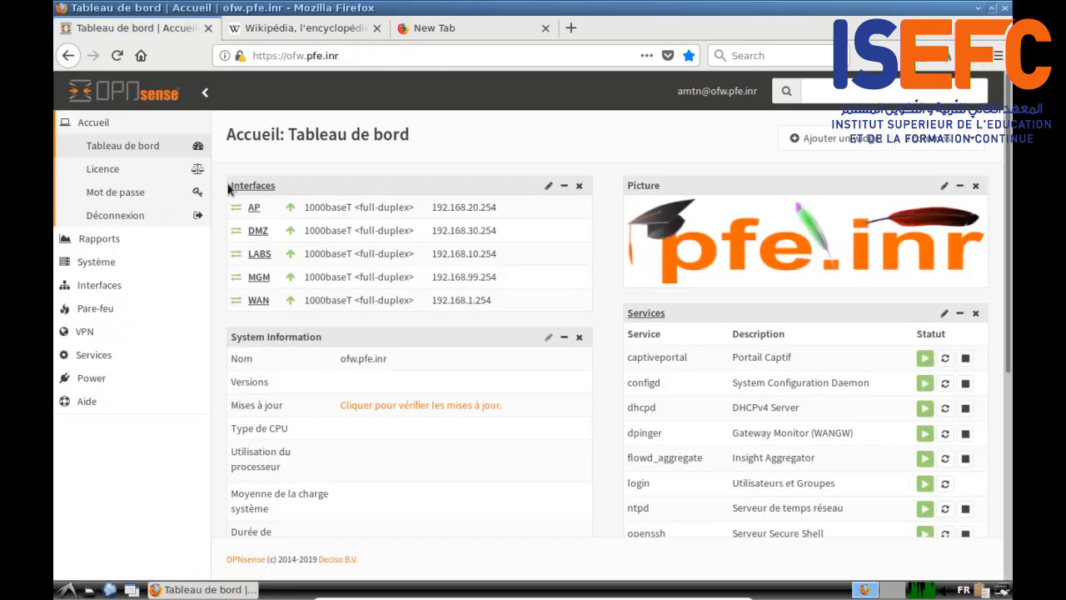
scroll(219, 207, "down", 3)
scroll(219, 207, "down", 3)
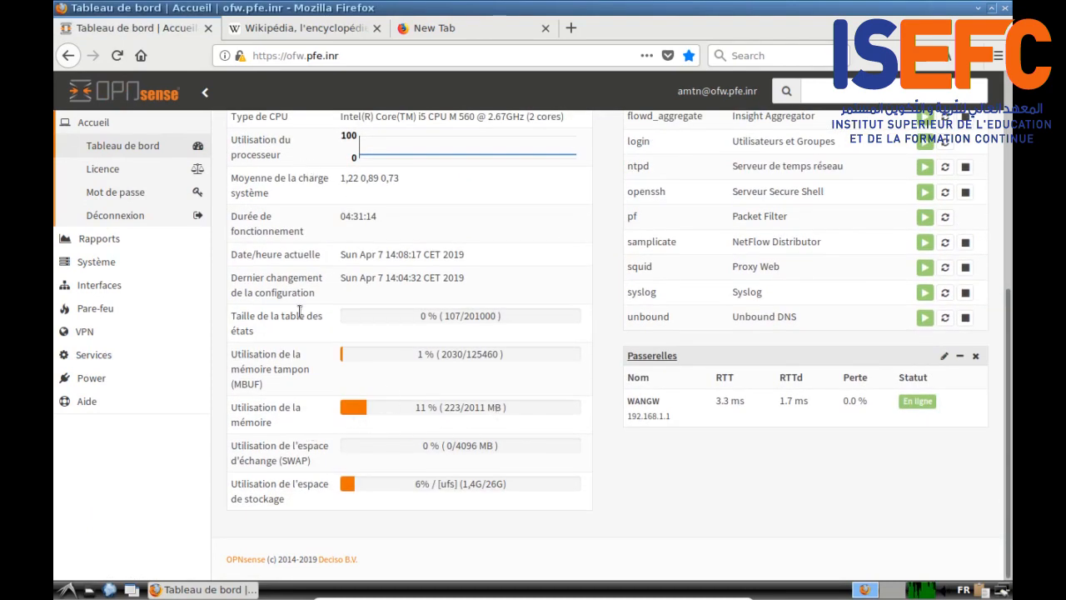
scroll(299, 312, "up", 1)
scroll(299, 310, "up", 3)
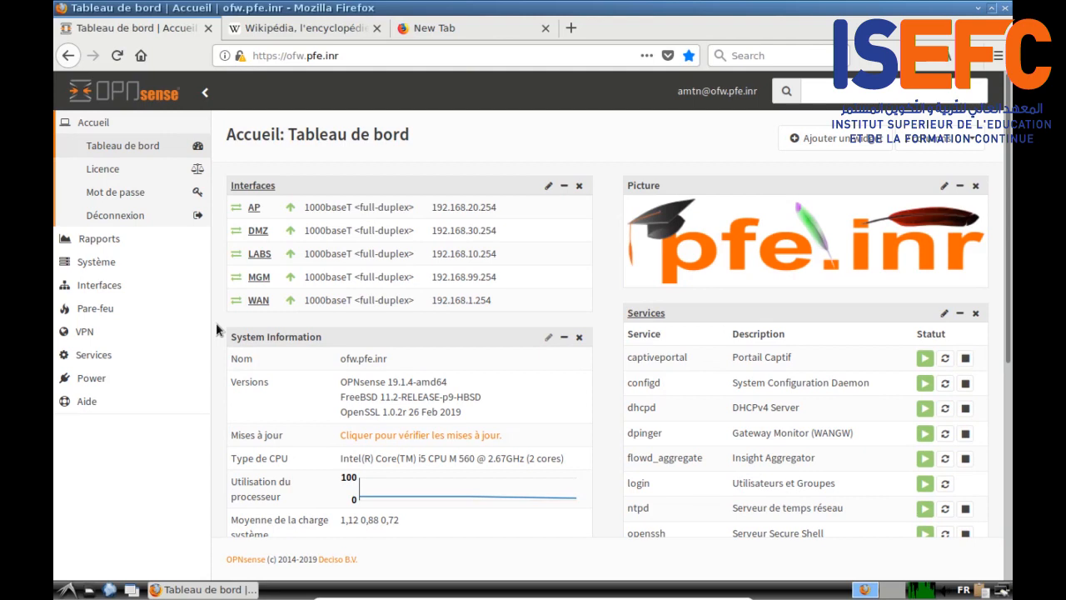
scroll(216, 323, "down", 5)
scroll(216, 323, "up", 5)
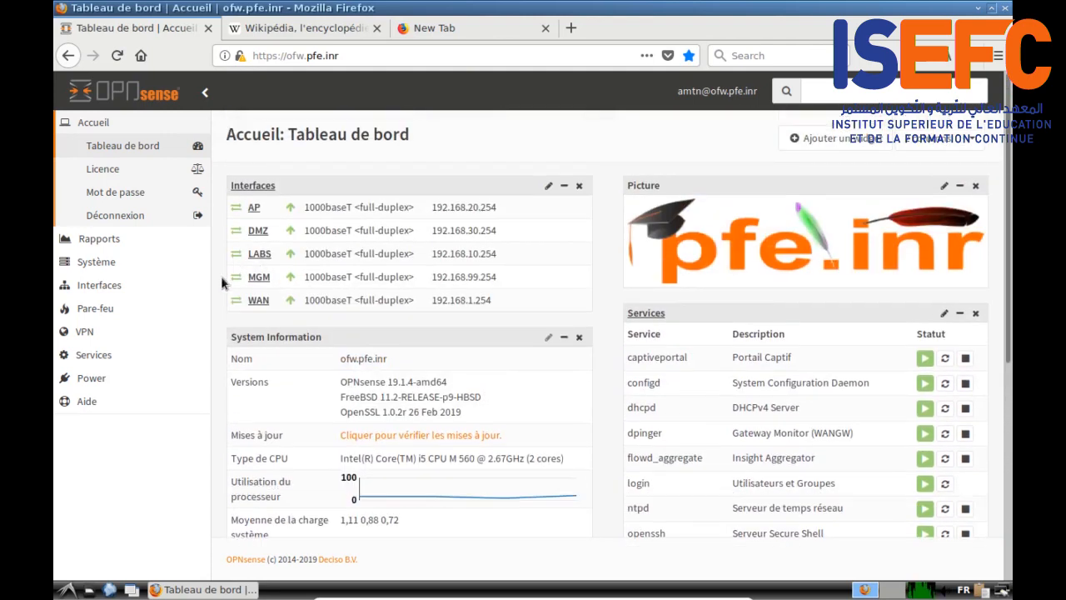
Close the Wikipedia tab and the empty tab, keeping only the OPNsense dashboard open
left_click(376, 28)
left_click(377, 28)
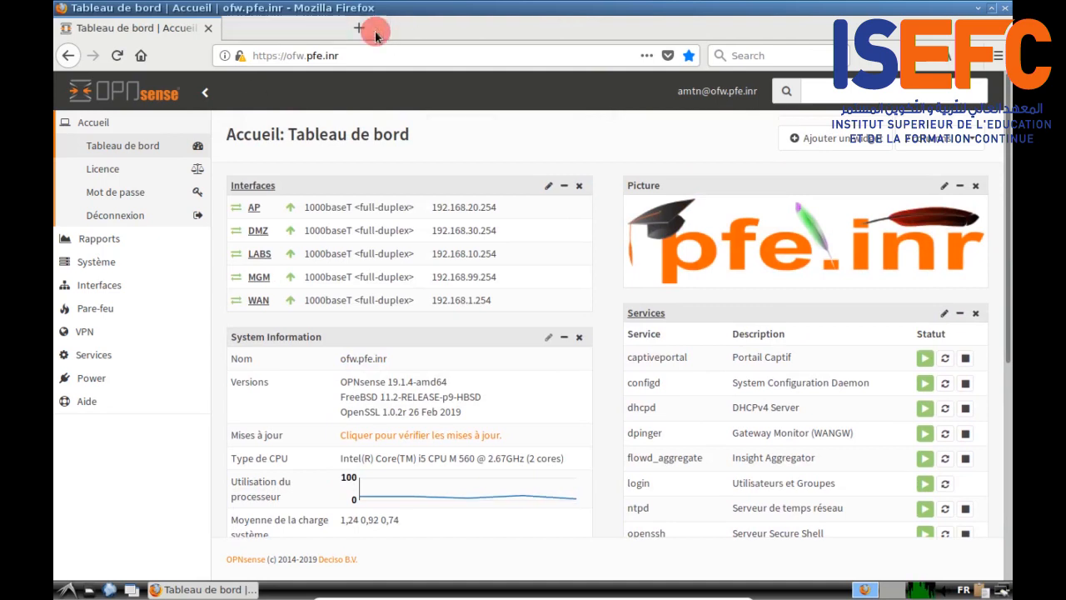